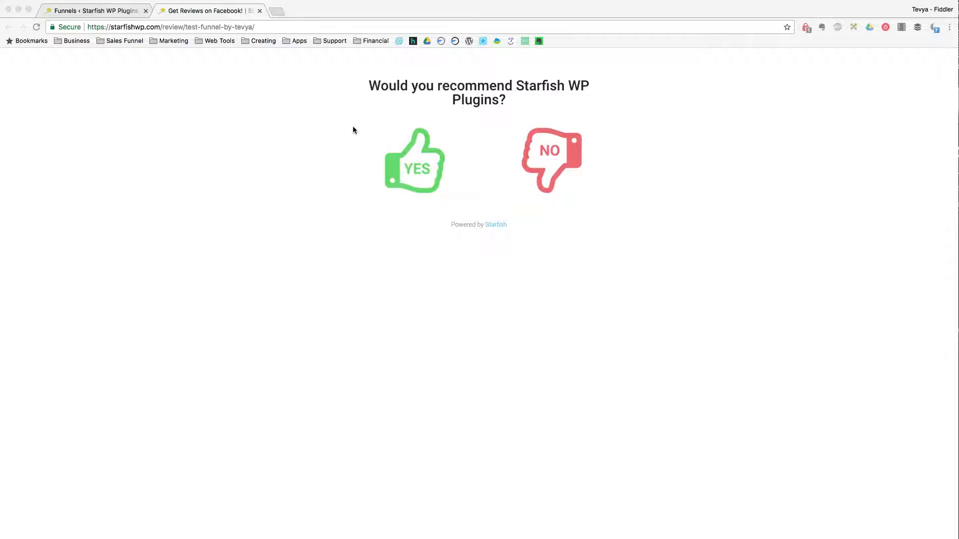
- Inspect the review funnel page with the developer tools, enable mobile device emulation and dock the tools to the right
{"action": "left_click", "coordinate": [727, 205]}
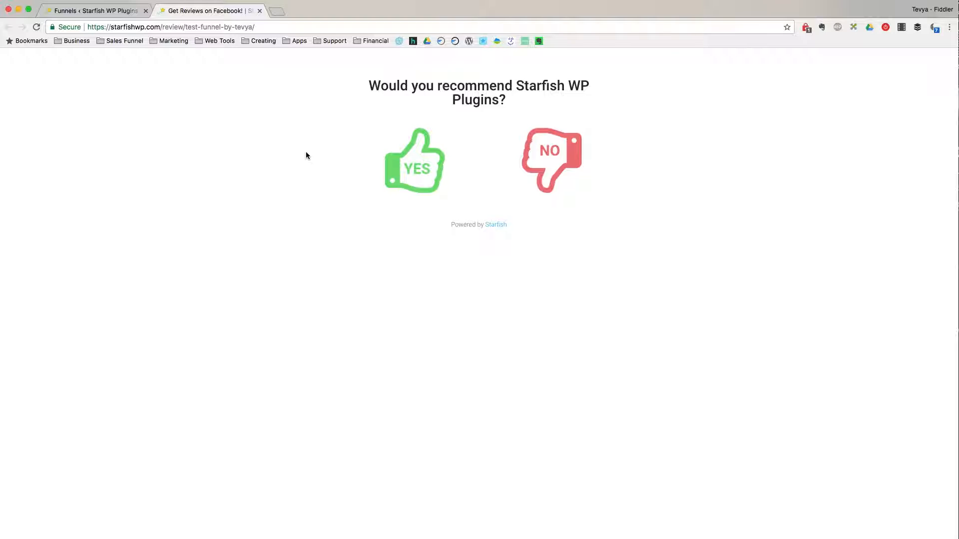
{"action": "right_click", "coordinate": [501, 95]}
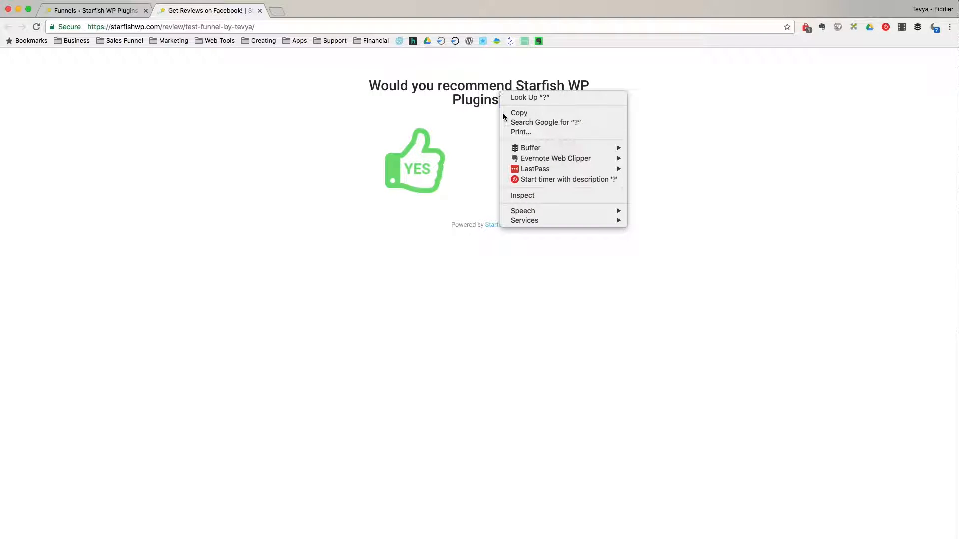
{"action": "left_click", "coordinate": [526, 193]}
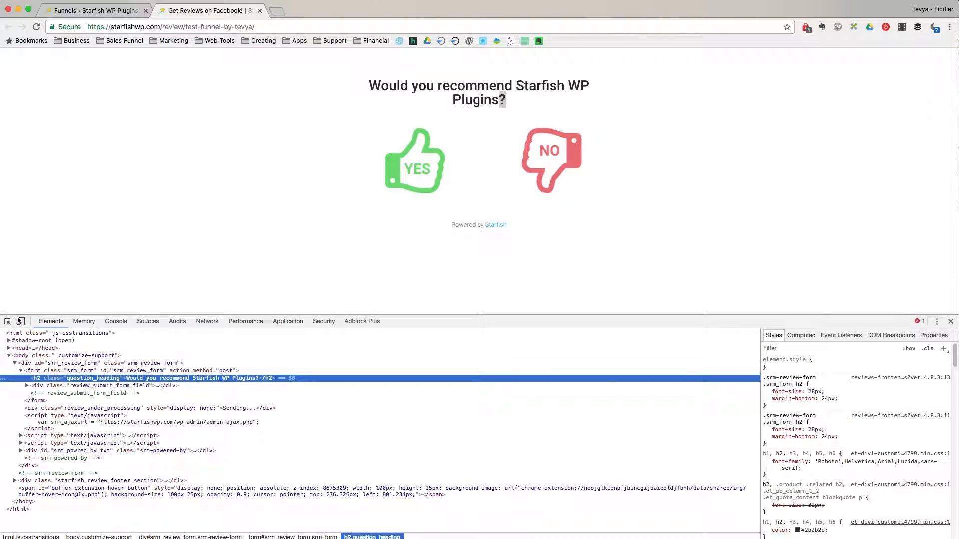
{"action": "left_click", "coordinate": [20, 321]}
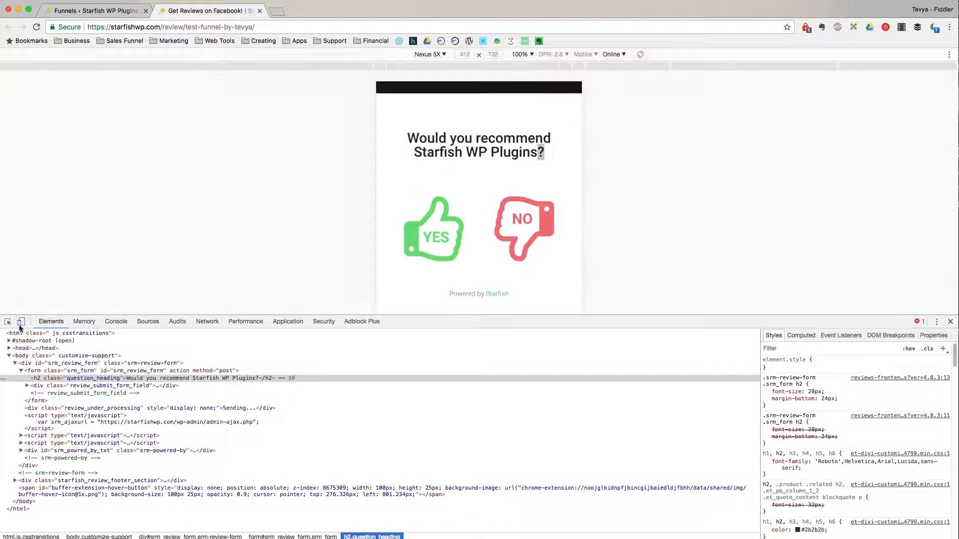
{"action": "left_click", "coordinate": [936, 322]}
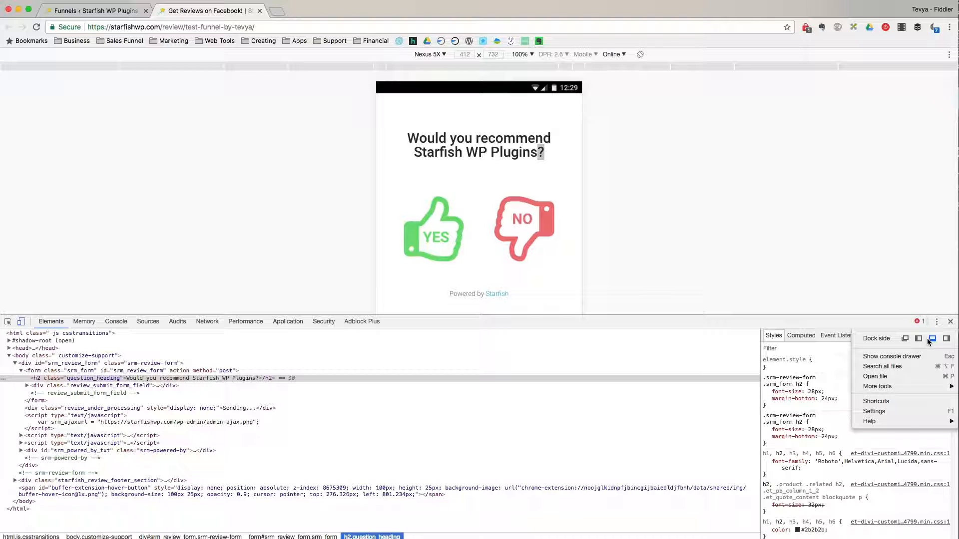
{"action": "left_click", "coordinate": [945, 338]}
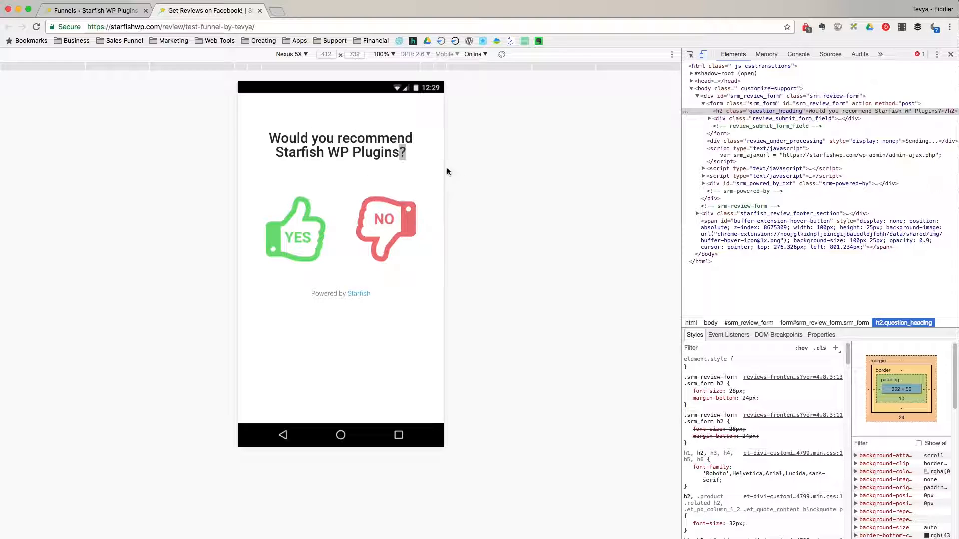
- Preview the funnel page as iPhone 6 Plus and as iPad Pro in landscape, and close the developer tools
{"action": "right_click", "coordinate": [400, 152]}
{"action": "left_click", "coordinate": [398, 150]}
{"action": "left_click", "coordinate": [304, 55]}
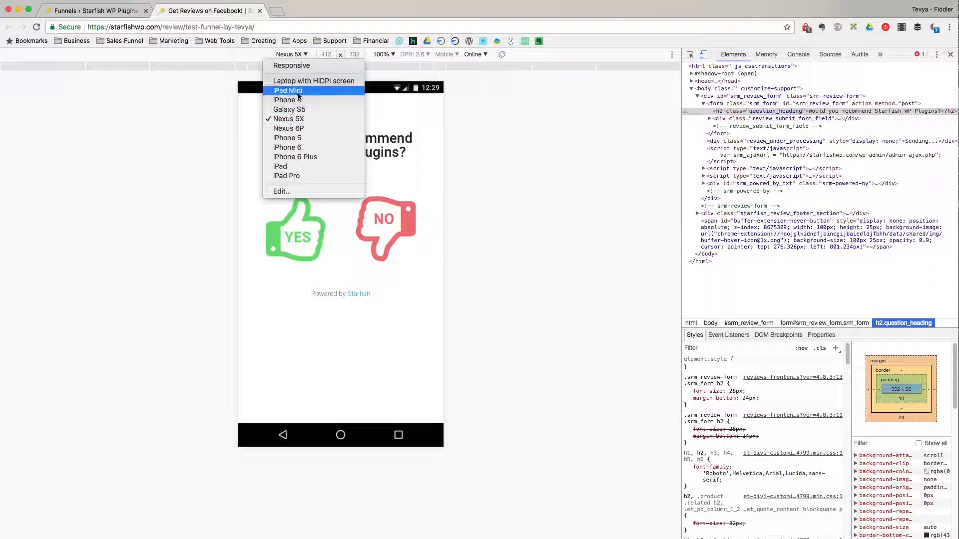
{"action": "left_click", "coordinate": [294, 157]}
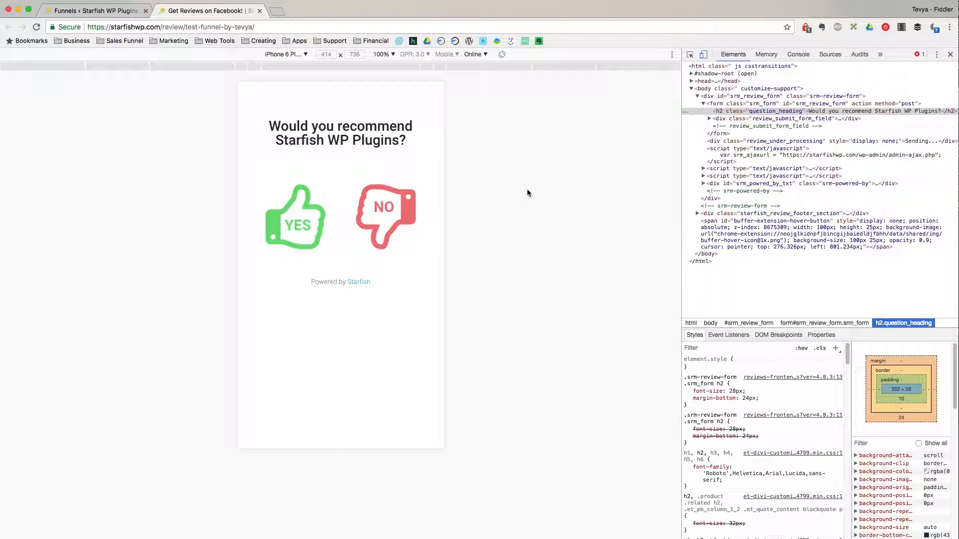
{"action": "left_click", "coordinate": [303, 54]}
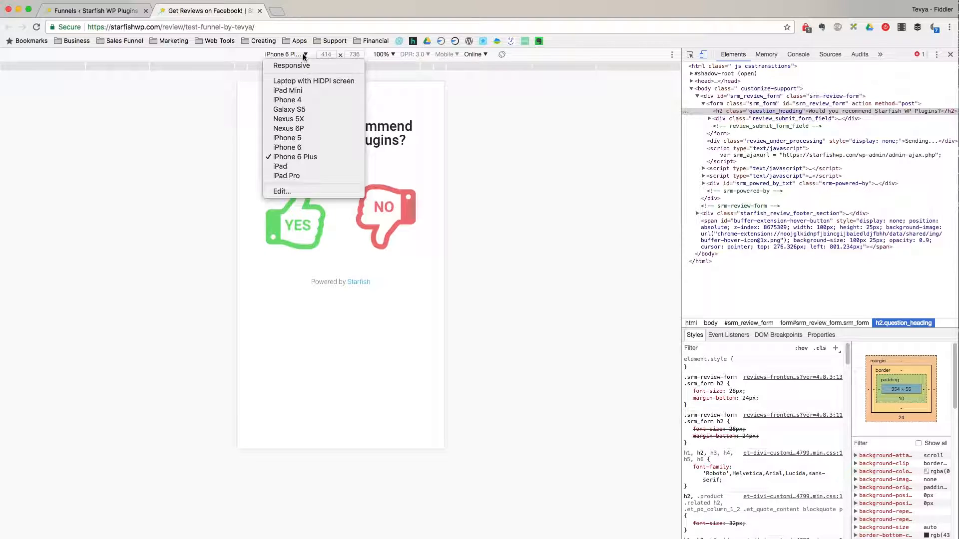
{"action": "left_click", "coordinate": [295, 176]}
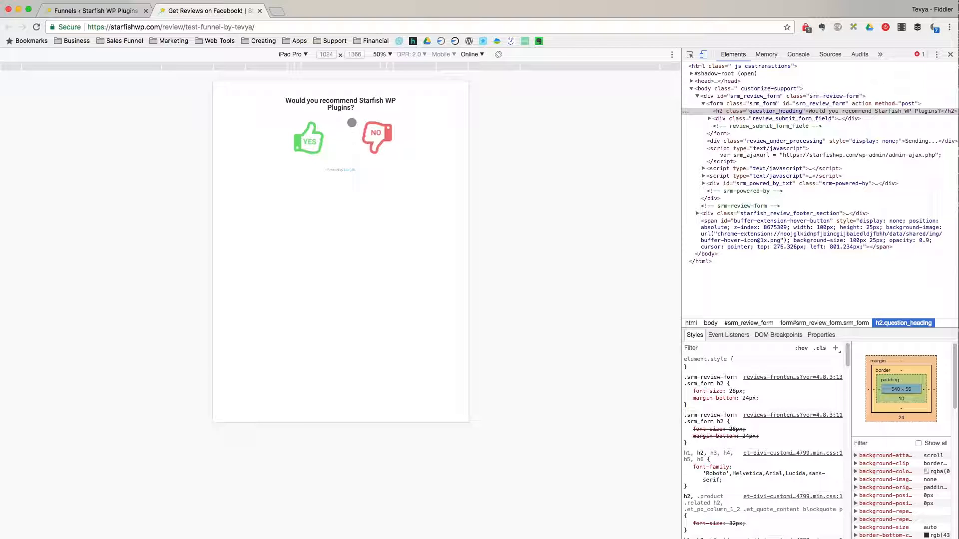
{"action": "left_click", "coordinate": [498, 54]}
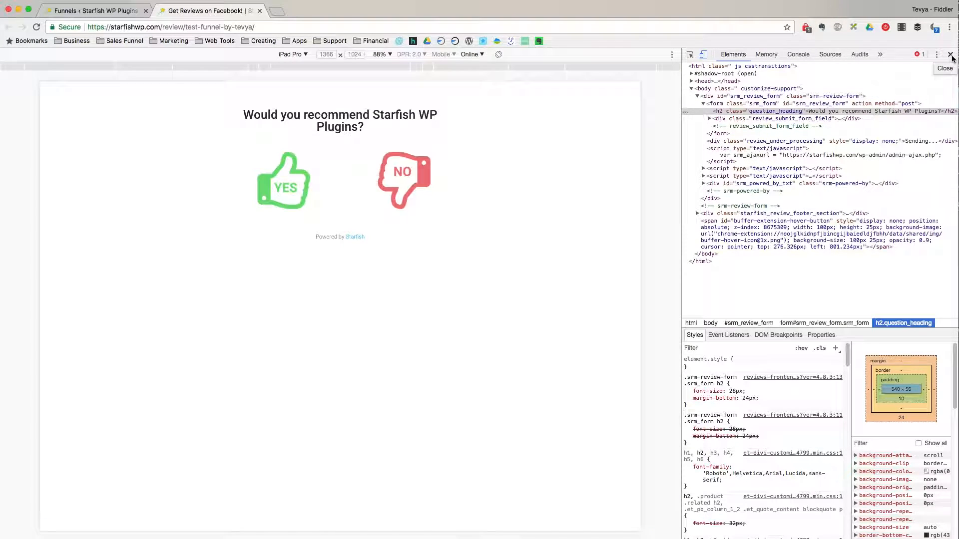
{"action": "left_click", "coordinate": [950, 55]}
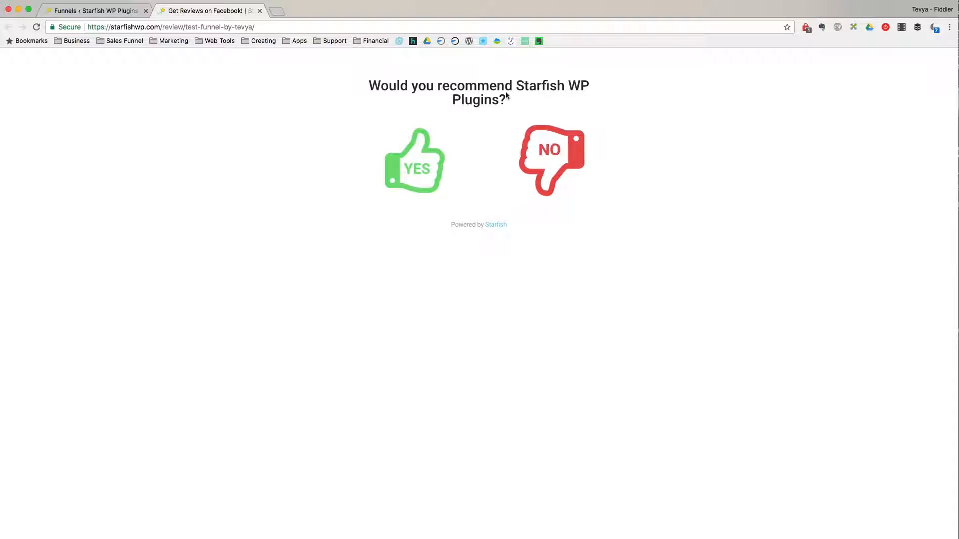
- Answer No to the recommendation question, try the sample text "asdfasdf" in the feedback box and clear it
{"action": "left_click", "coordinate": [549, 159]}
{"action": "left_click", "coordinate": [385, 108]}
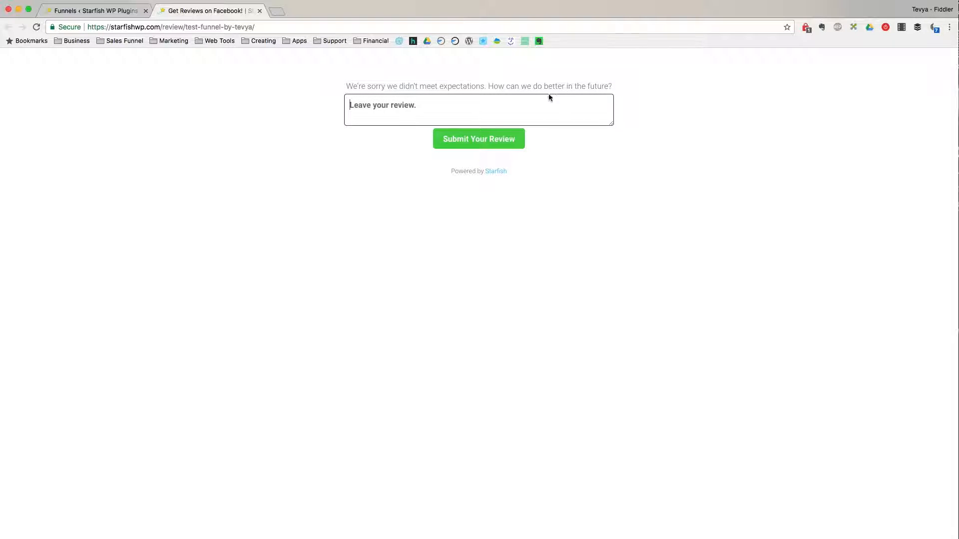
{"action": "type", "text": "asdfasdf"}
{"action": "key", "text": "BackSpace"}
{"action": "key", "text": "BackSpace"}
{"action": "key", "text": "BackSpace"}
{"action": "key", "text": "BackSpace"}
{"action": "key", "text": "BackSpace"}
{"action": "key", "text": "BackSpace"}
{"action": "key", "text": "BackSpace"}
- Reload the funnel page, answer Yes and continue through Submit Your Review to Starfish's Facebook reviews page
{"action": "left_click", "coordinate": [284, 27]}
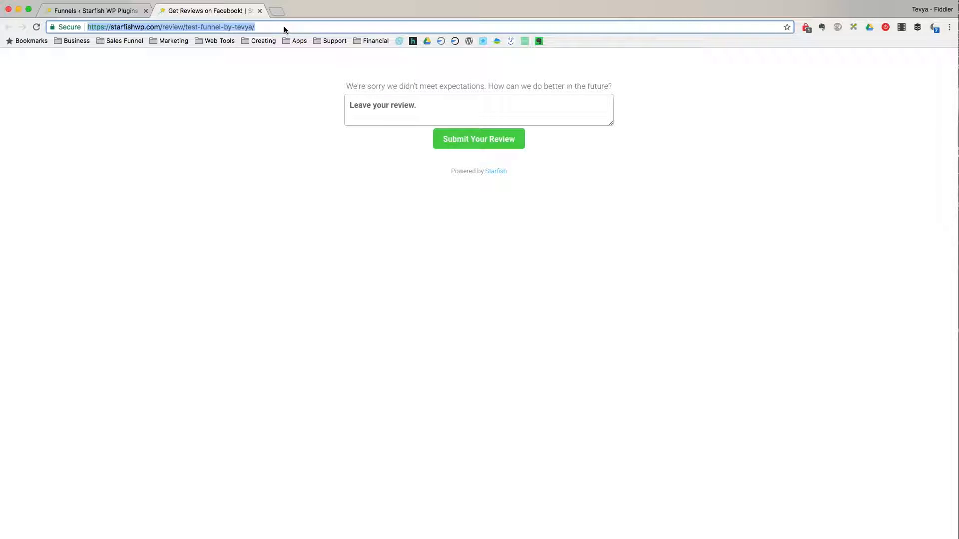
{"action": "key", "text": "Return"}
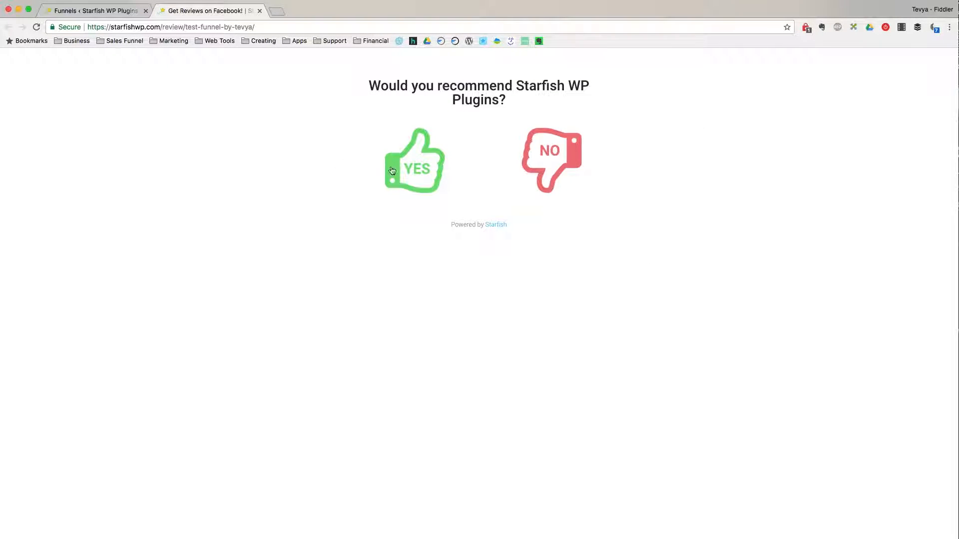
{"action": "left_click", "coordinate": [424, 182]}
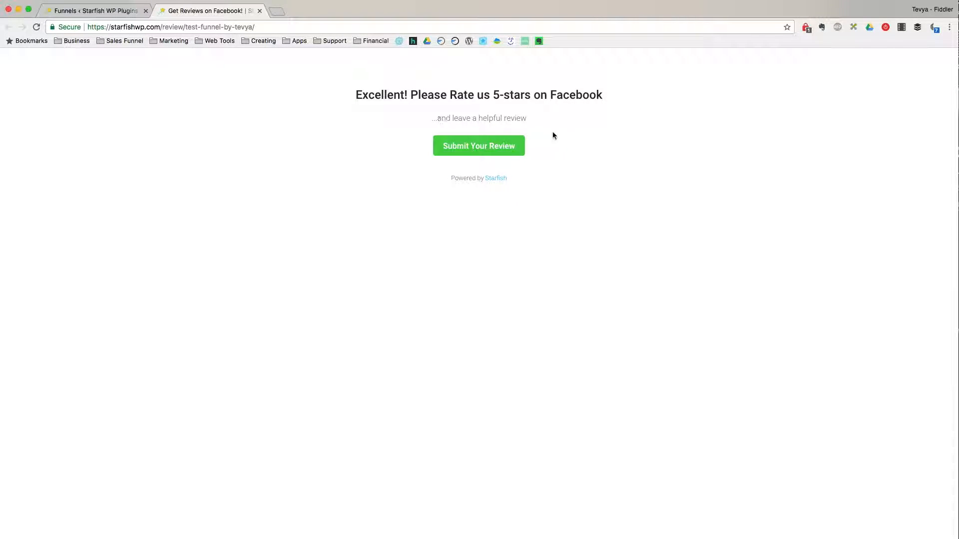
{"action": "left_click", "coordinate": [478, 146]}
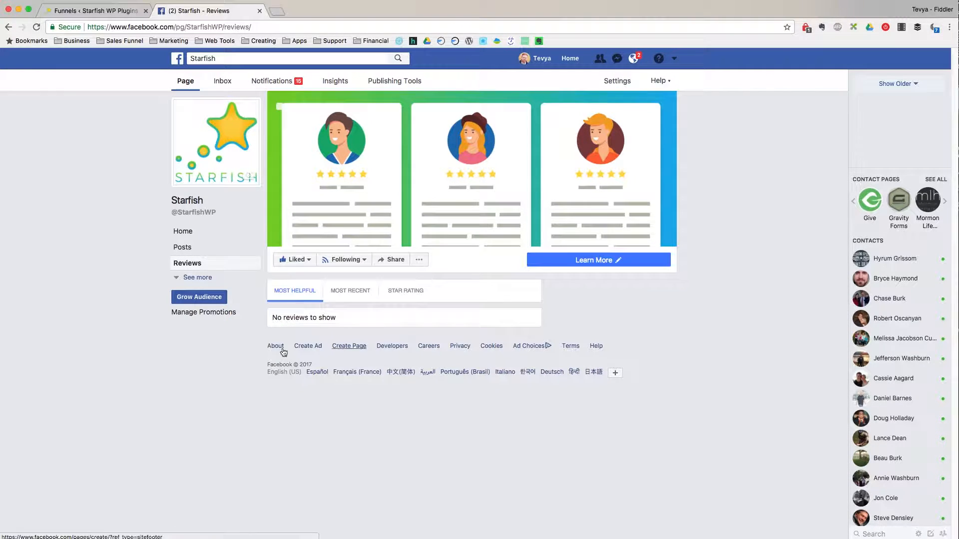
{"action": "left_click_drag", "start_coordinate": [272, 321], "coordinate": [346, 321]}
{"action": "left_click", "coordinate": [346, 321]}
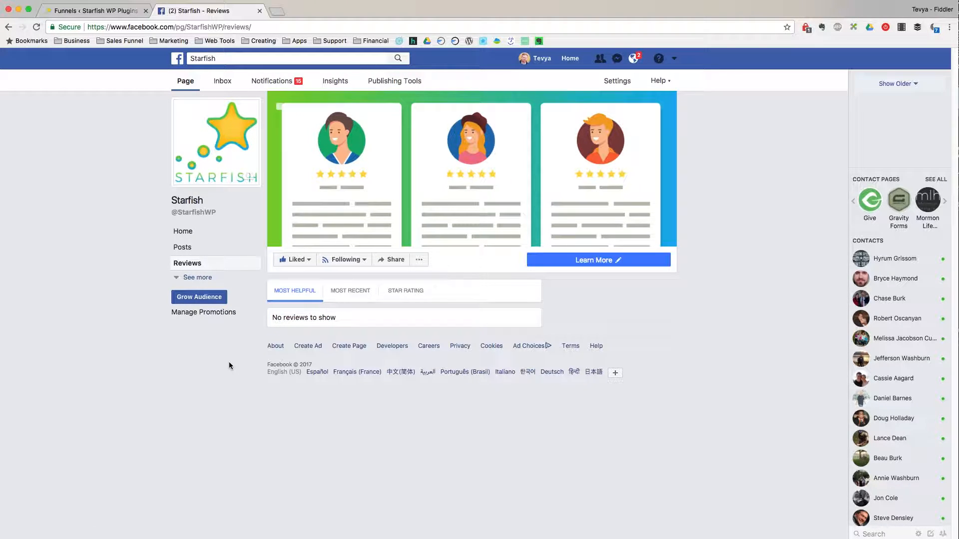
- Return to the funnel page, view the site's home page at starfishwp.com and go back to the funnel
{"action": "left_click", "coordinate": [10, 29]}
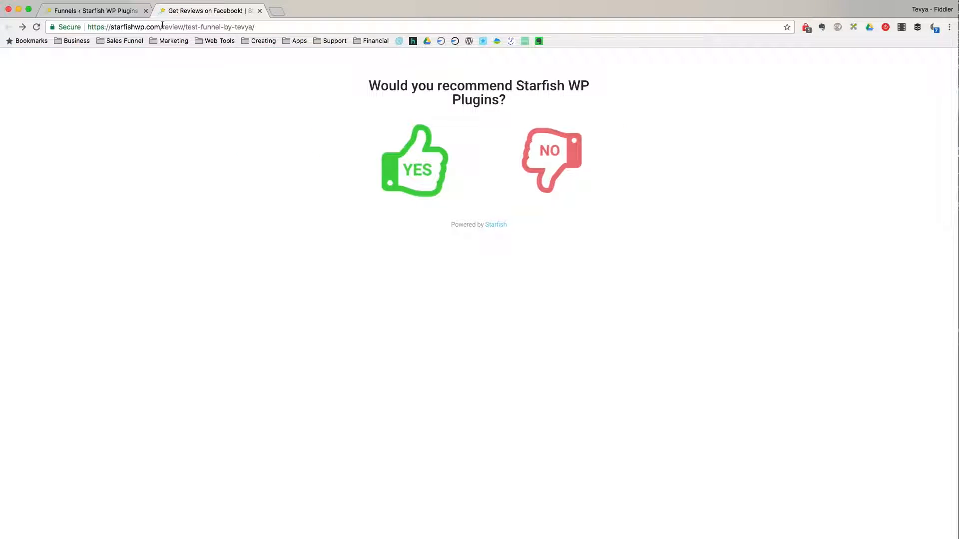
{"action": "left_click_drag", "start_coordinate": [163, 25], "coordinate": [271, 26]}
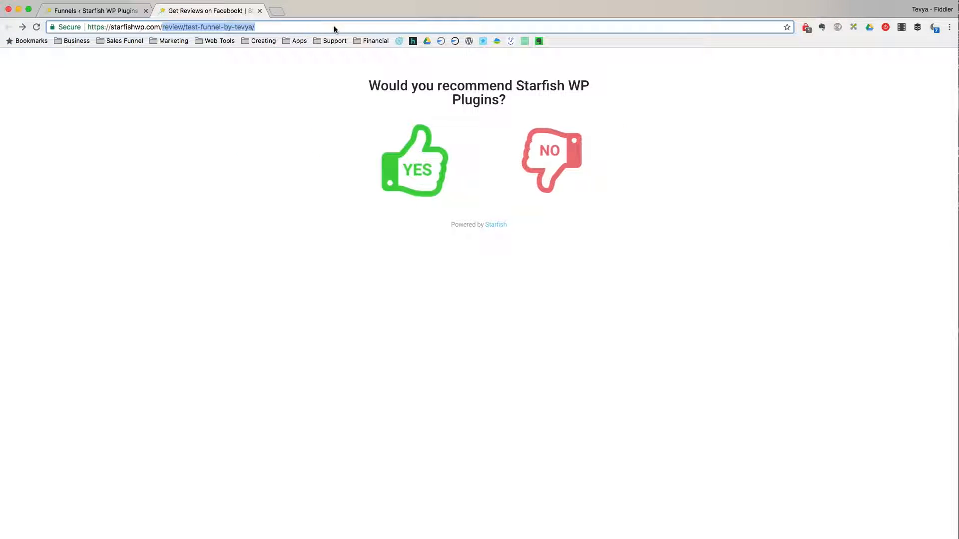
{"action": "key", "text": "BackSpace"}
{"action": "key", "text": "Return"}
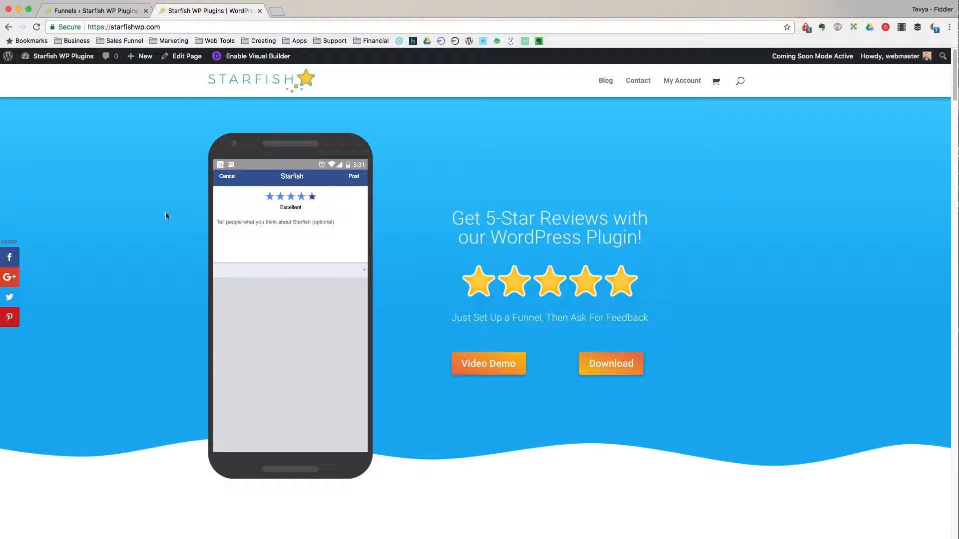
{"action": "left_click", "coordinate": [7, 28]}
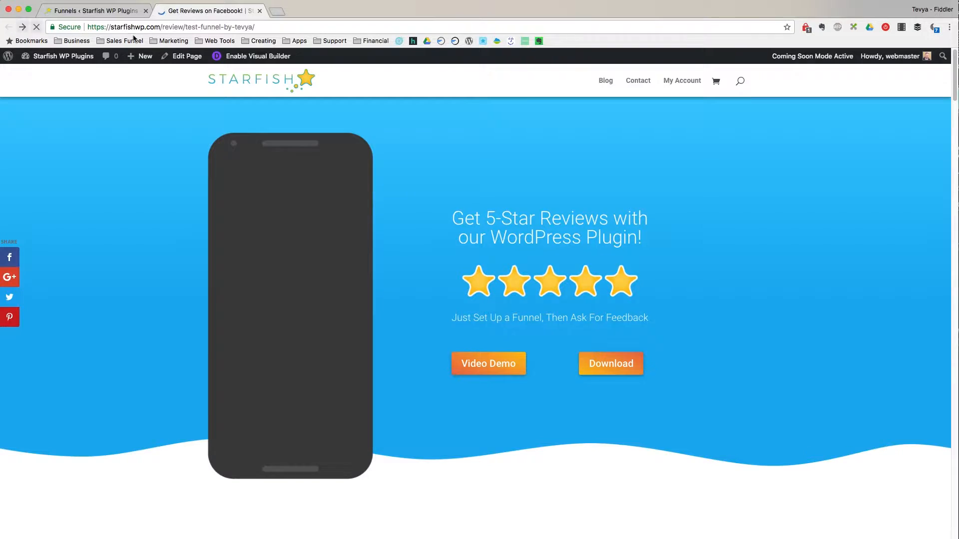
- Switch to the WordPress admin and examine the From Name and From Email fields in the Starfish Reviews settings
{"action": "left_click", "coordinate": [95, 10]}
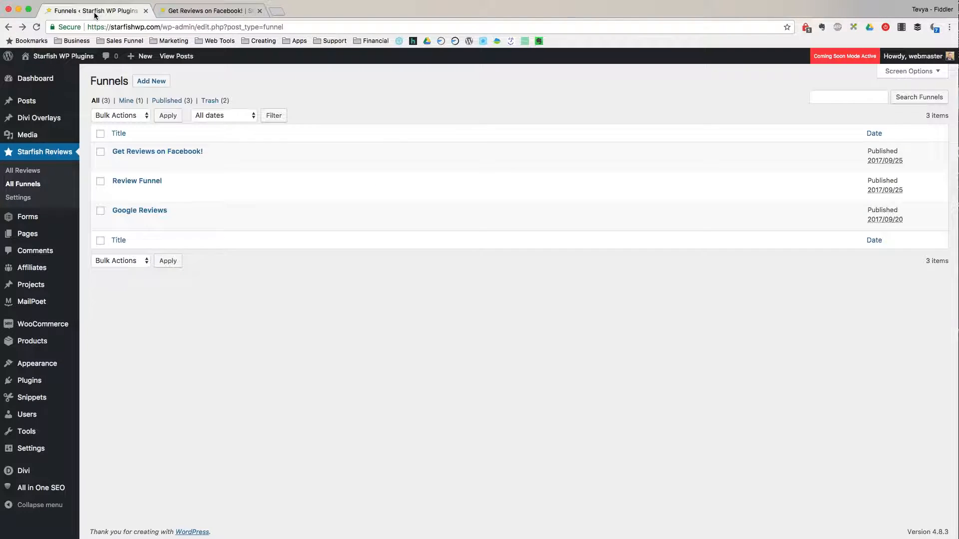
{"action": "left_click", "coordinate": [18, 198]}
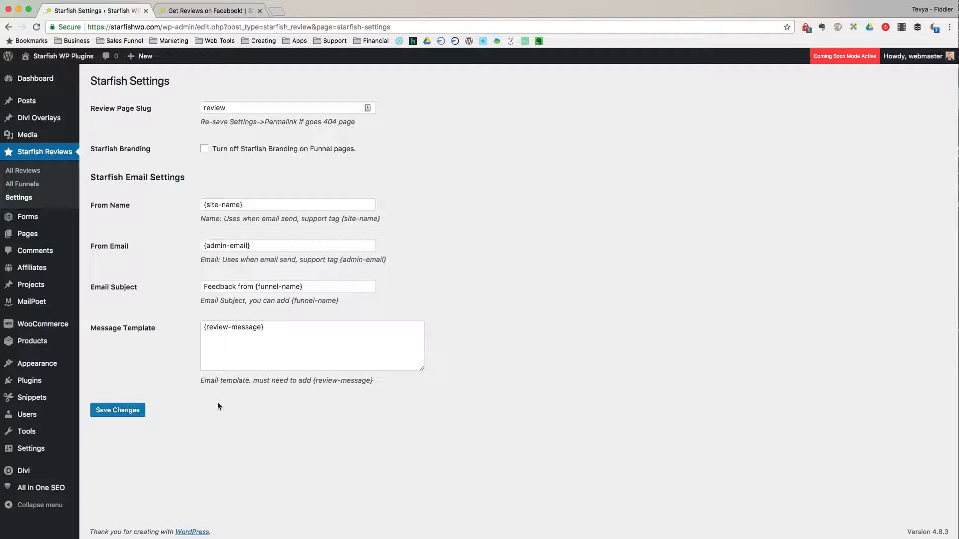
{"action": "key", "text": "XF86AudioMute"}
{"action": "left_click_drag", "start_coordinate": [271, 247], "coordinate": [182, 248]}
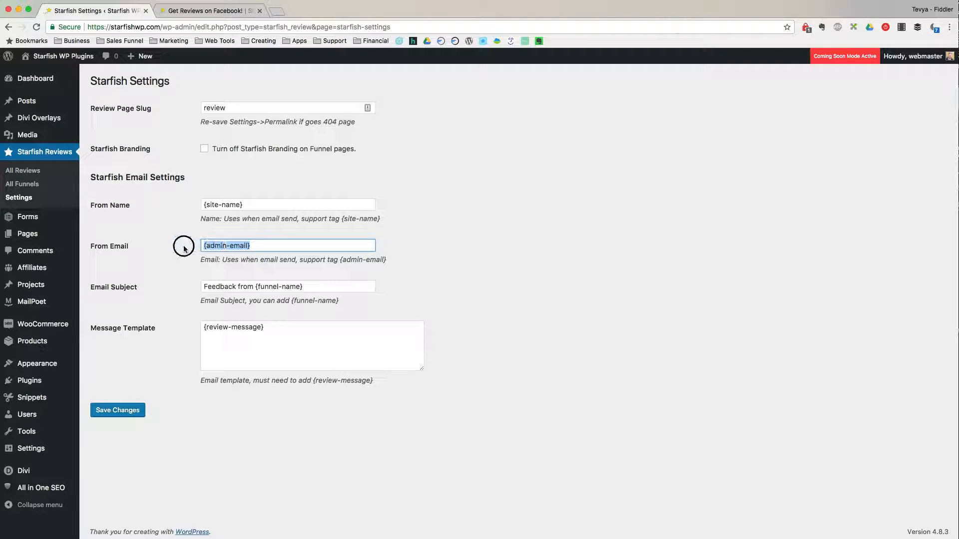
{"action": "left_click", "coordinate": [247, 207]}
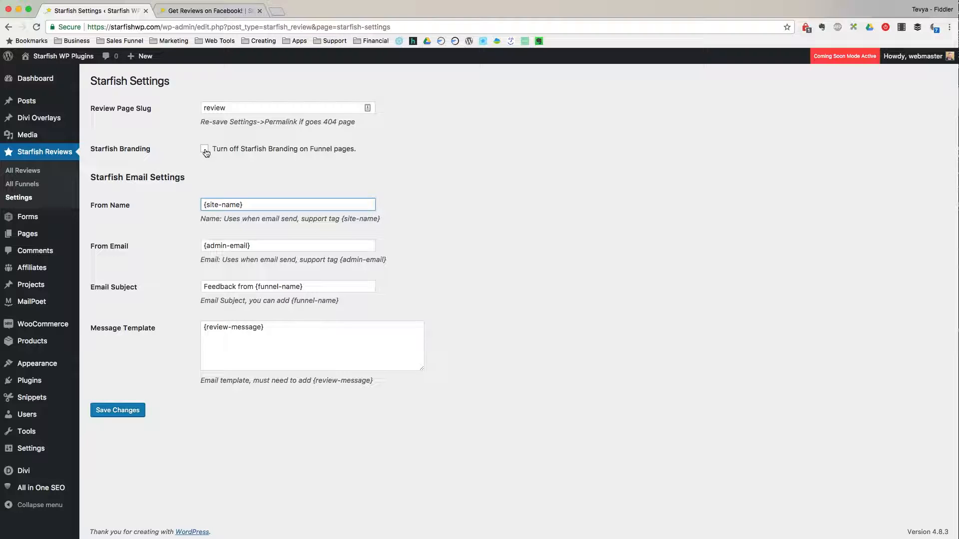
- Open the "Get Reviews on Facebook!" funnel for editing and examine its Yes/No question and submit button text
{"action": "left_click", "coordinate": [22, 184]}
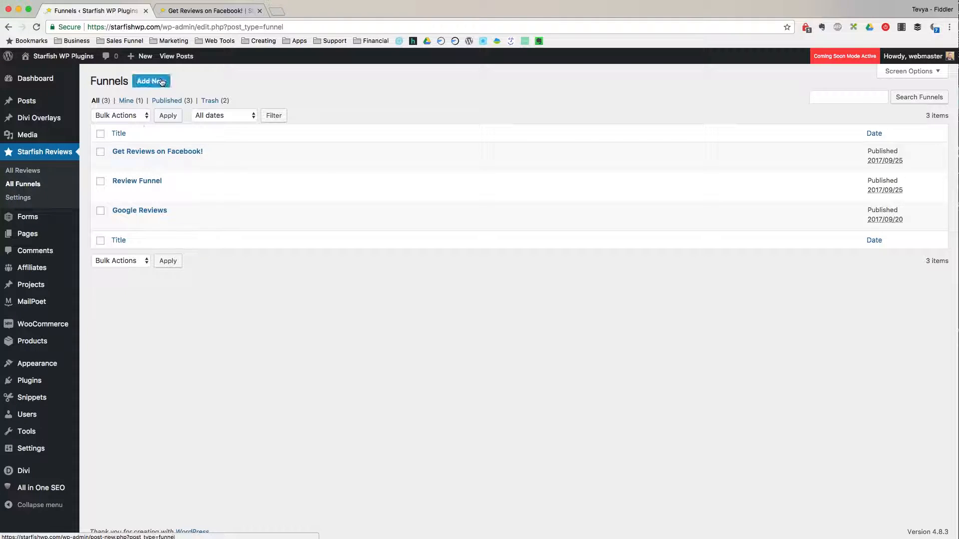
{"action": "left_click", "coordinate": [118, 162]}
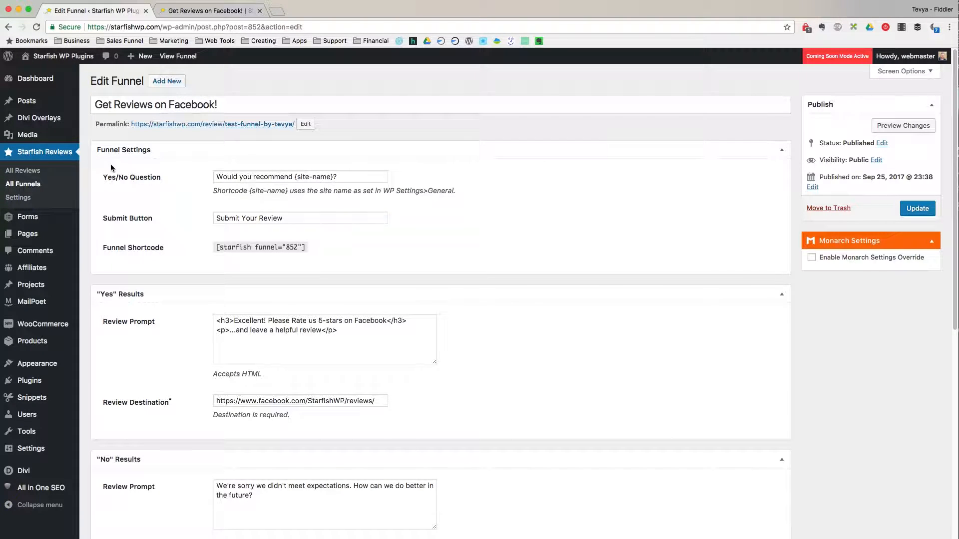
{"action": "left_click", "coordinate": [361, 174]}
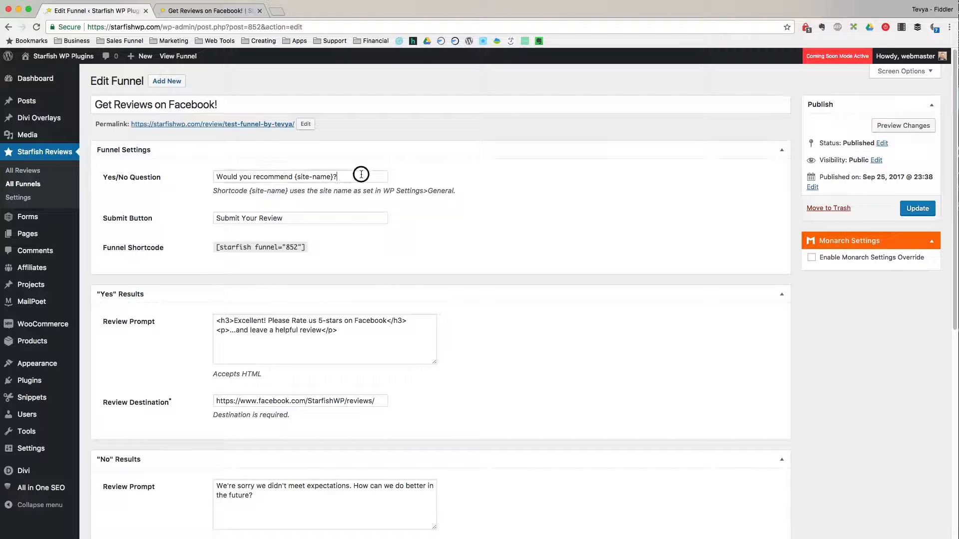
{"action": "left_click_drag", "start_coordinate": [361, 174], "coordinate": [186, 181]}
{"action": "left_click", "coordinate": [192, 198]}
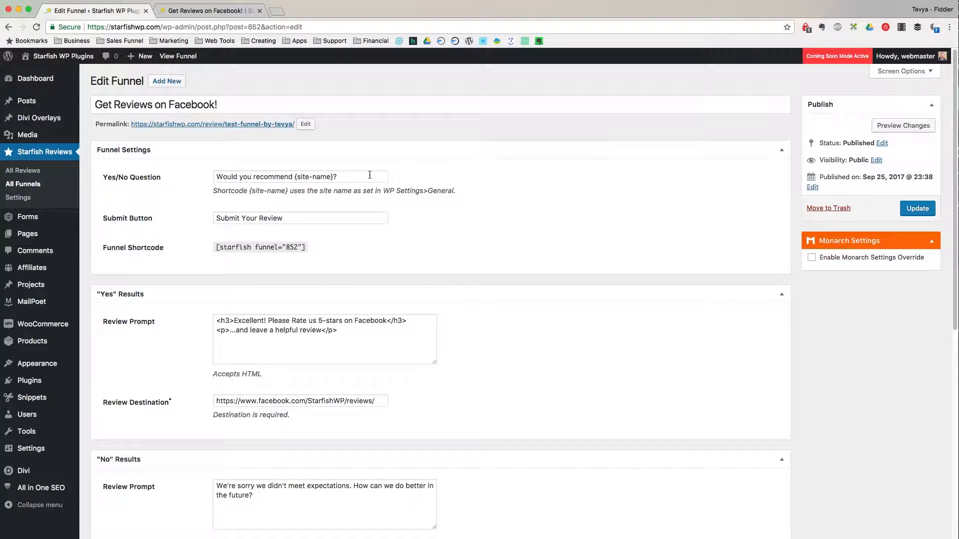
{"action": "scroll", "coordinate": [173, 252], "scroll_direction": "down", "scroll_amount": 1}
{"action": "left_click", "coordinate": [317, 203]}
{"action": "left_click_drag", "start_coordinate": [317, 203], "coordinate": [161, 200]}
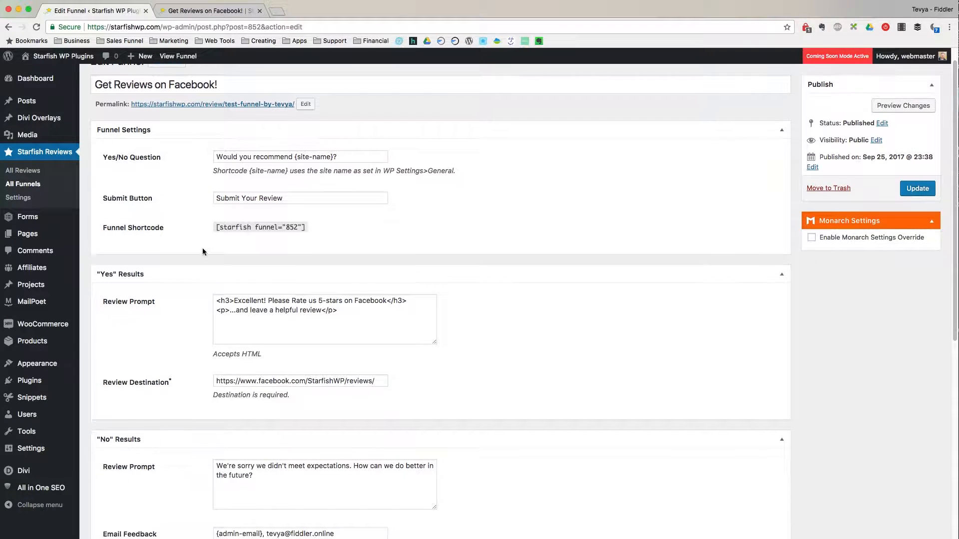
- Examine the funnel's shortcode and its permalink
{"action": "scroll", "coordinate": [203, 248], "scroll_direction": "down", "scroll_amount": 1}
{"action": "scroll", "coordinate": [203, 248], "scroll_direction": "up", "scroll_amount": 2}
{"action": "left_click_drag", "start_coordinate": [213, 239], "coordinate": [309, 242]}
{"action": "left_click", "coordinate": [173, 212]}
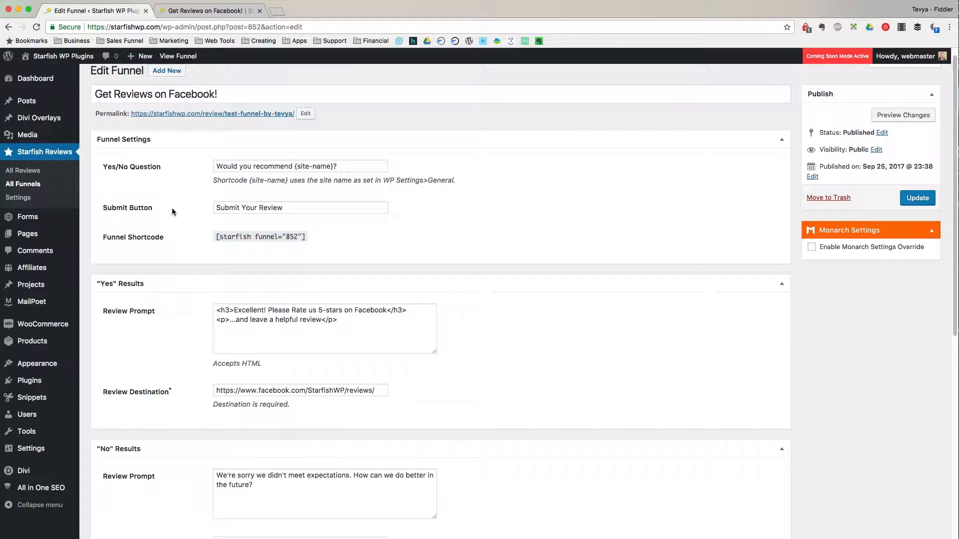
{"action": "left_click_drag", "start_coordinate": [294, 114], "coordinate": [128, 115]}
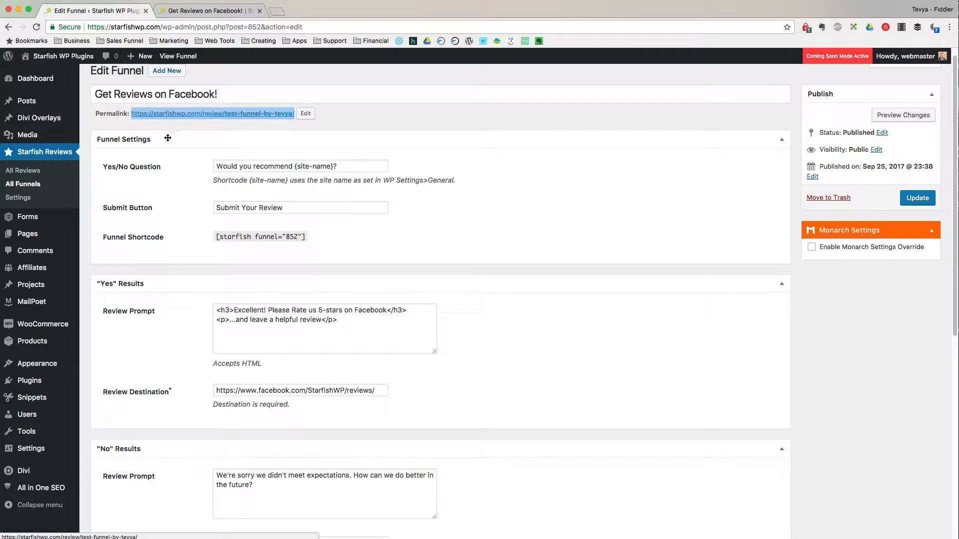
{"action": "left_click", "coordinate": [382, 121]}
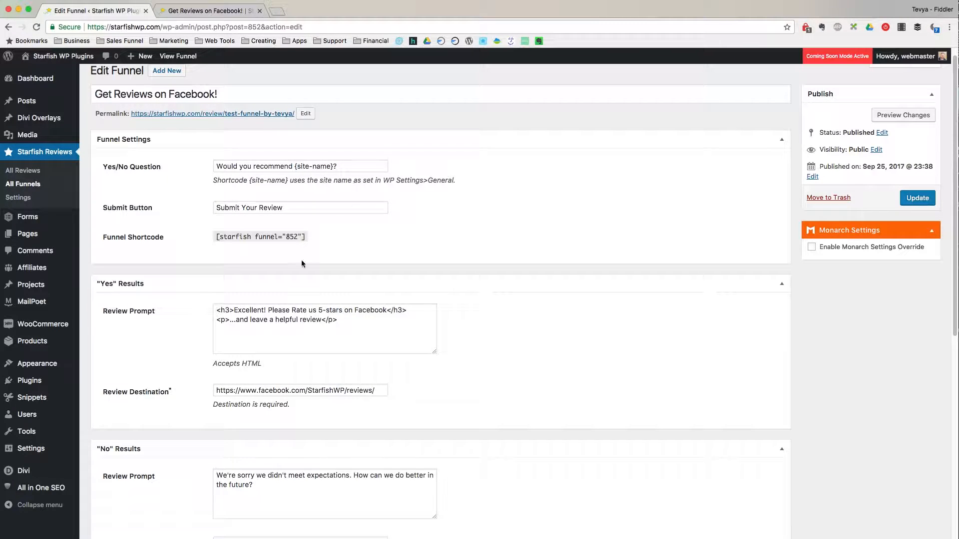
{"action": "left_click_drag", "start_coordinate": [212, 237], "coordinate": [308, 240]}
- Examine the review prompt and the Facebook review destination URL in the funnel's "Yes" Results section
{"action": "scroll", "coordinate": [308, 240], "scroll_direction": "down", "scroll_amount": 4}
{"action": "left_click", "coordinate": [380, 223]}
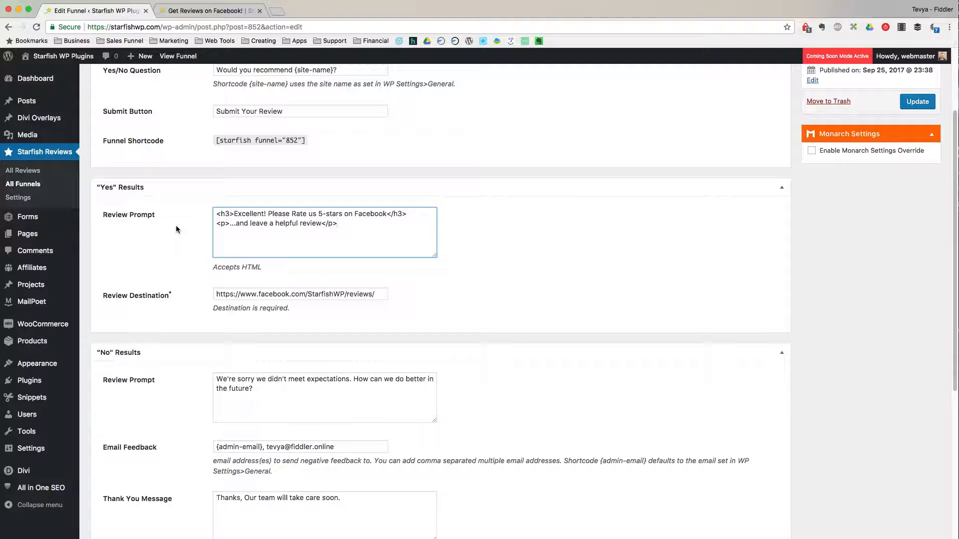
{"action": "scroll", "coordinate": [151, 277], "scroll_direction": "down", "scroll_amount": 1}
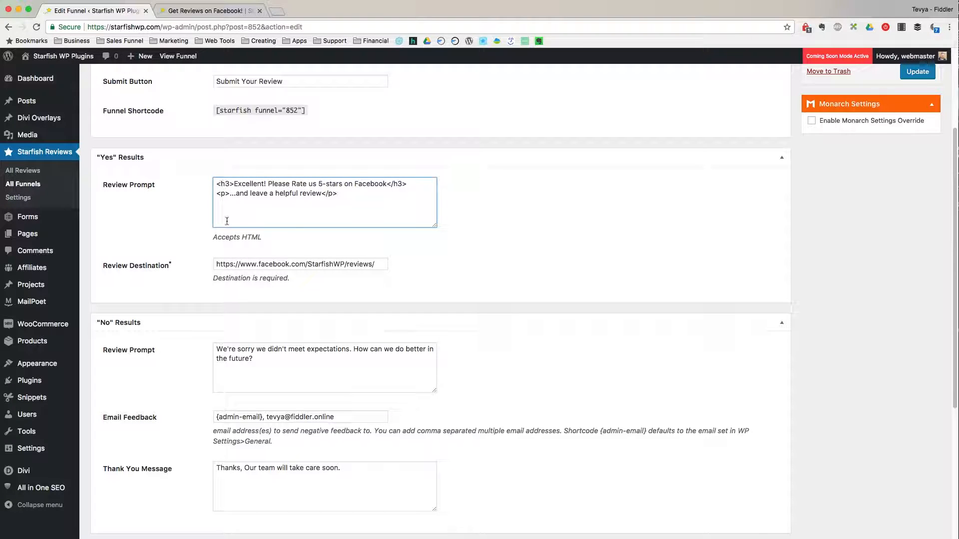
{"action": "scroll", "coordinate": [231, 218], "scroll_direction": "down", "scroll_amount": 2}
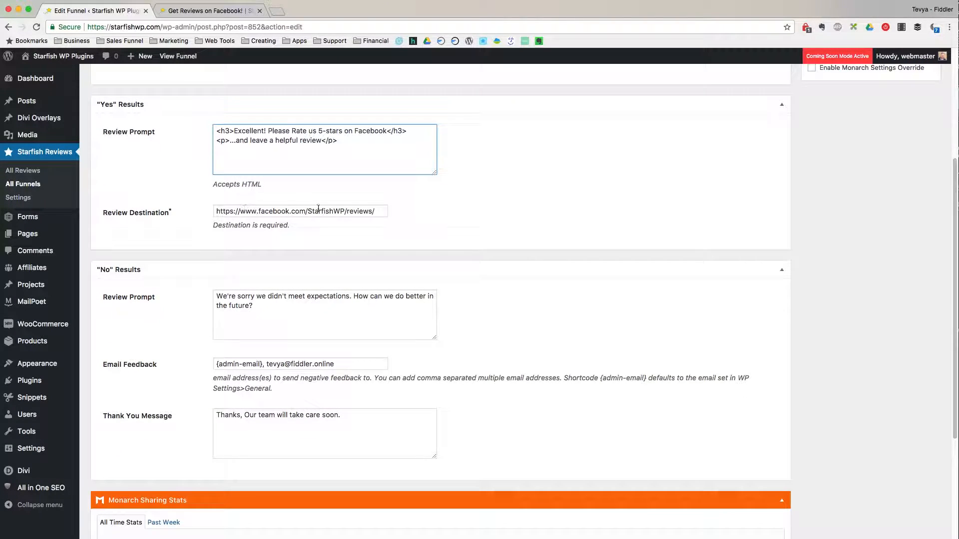
{"action": "left_click_drag", "start_coordinate": [376, 210], "coordinate": [208, 211]}
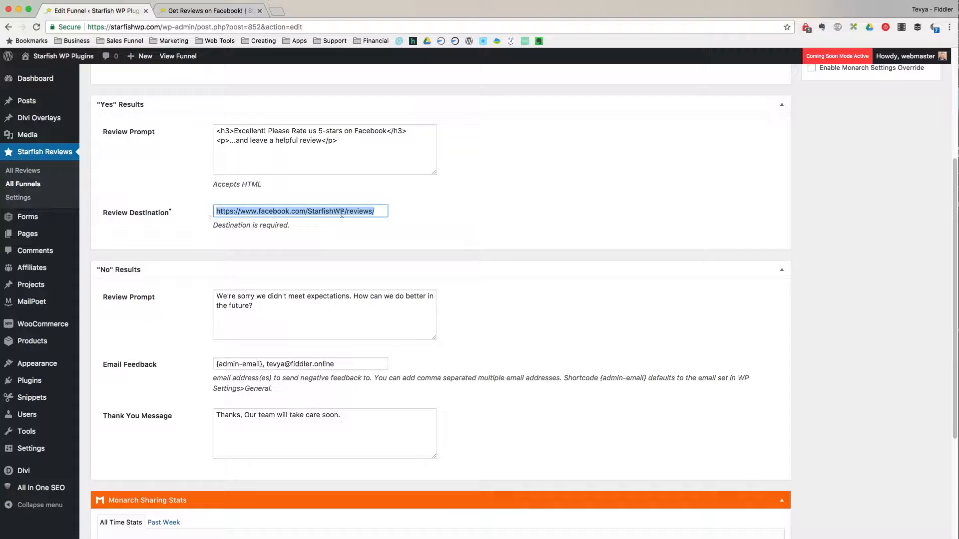
{"action": "left_click", "coordinate": [386, 211]}
{"action": "left_click_drag", "start_coordinate": [259, 211], "coordinate": [382, 213]}
{"action": "left_click", "coordinate": [384, 213]}
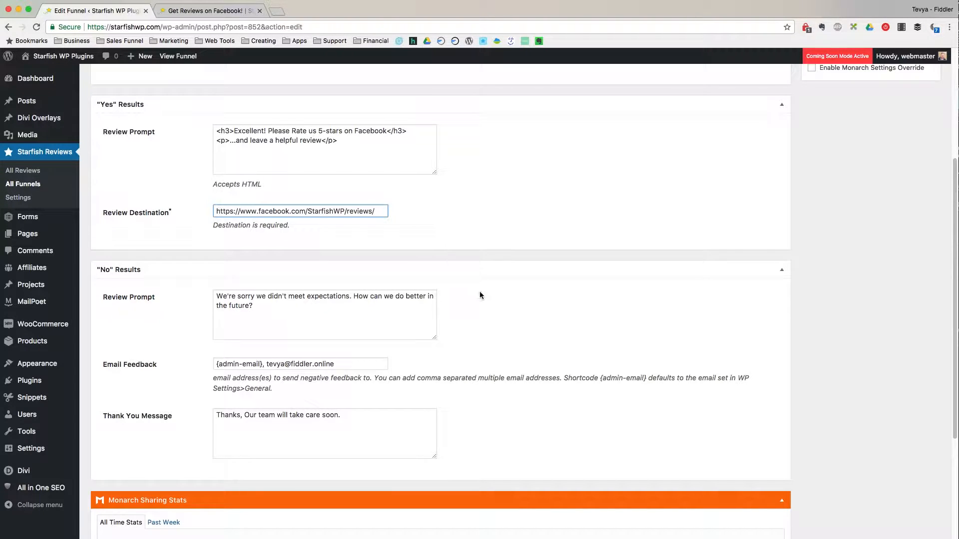
- Examine the review prompt and the Email Feedback recipients, including the {admin-email} shortcode, in the "No" Results section
{"action": "scroll", "coordinate": [478, 309], "scroll_direction": "down", "scroll_amount": 1}
{"action": "scroll", "coordinate": [376, 300], "scroll_direction": "down", "scroll_amount": 1}
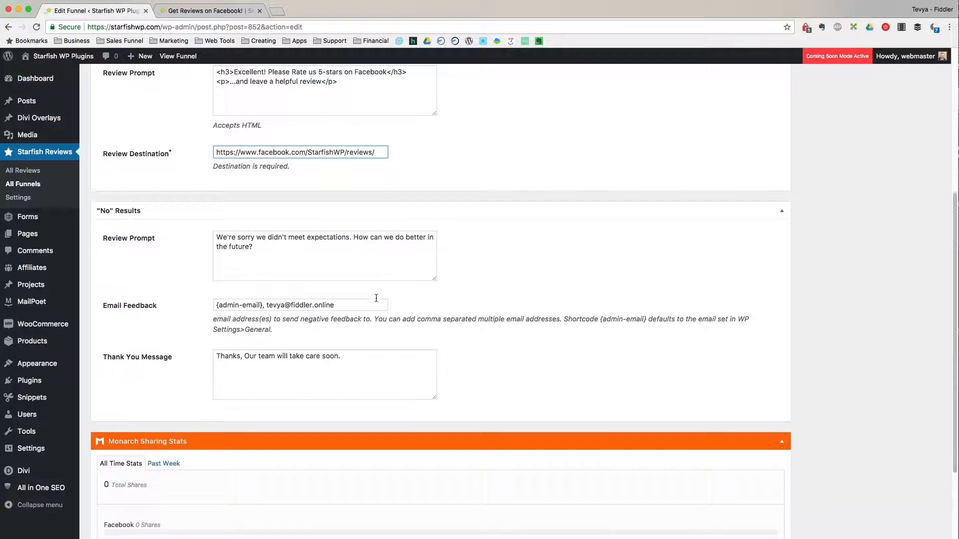
{"action": "scroll", "coordinate": [375, 301], "scroll_direction": "up", "scroll_amount": 4}
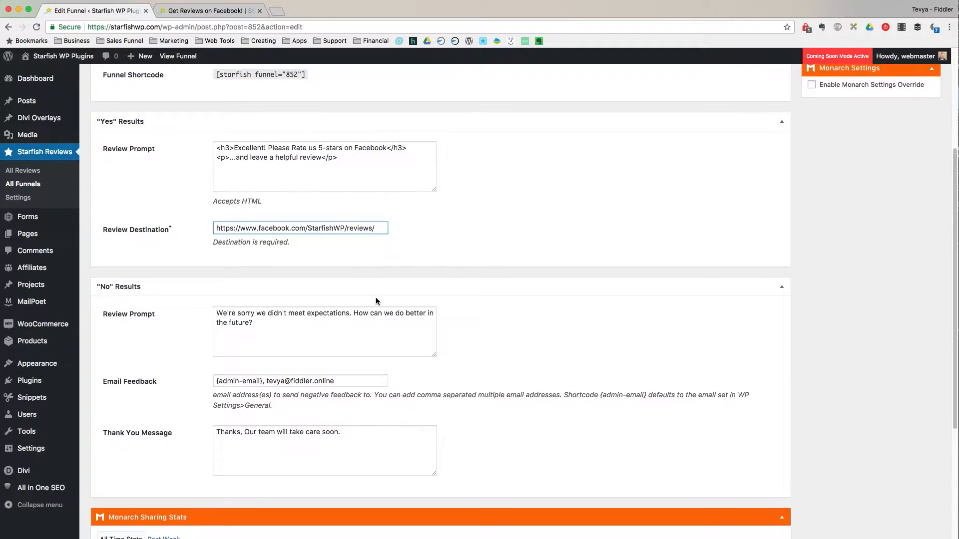
{"action": "scroll", "coordinate": [376, 301], "scroll_direction": "up", "scroll_amount": 1}
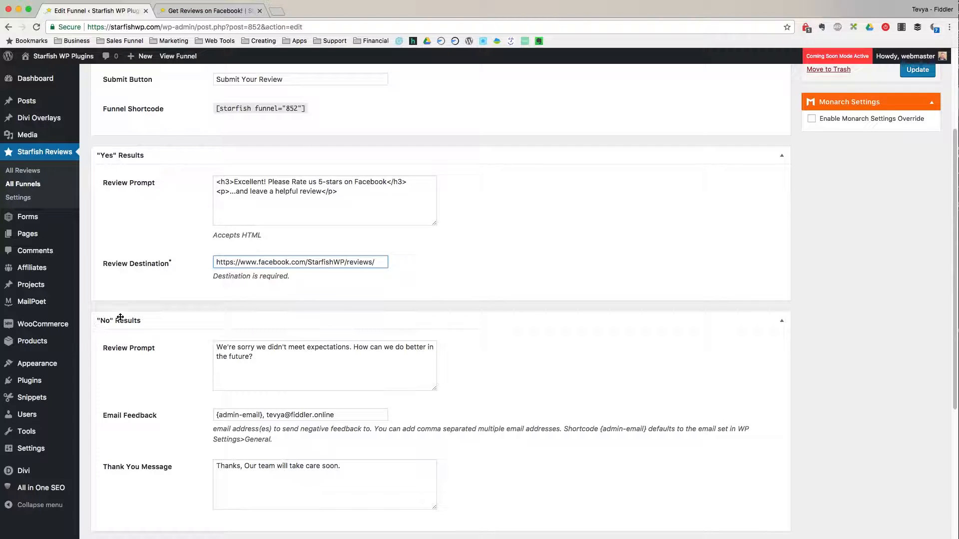
{"action": "left_click_drag", "start_coordinate": [280, 354], "coordinate": [192, 345]}
{"action": "left_click", "coordinate": [290, 355]}
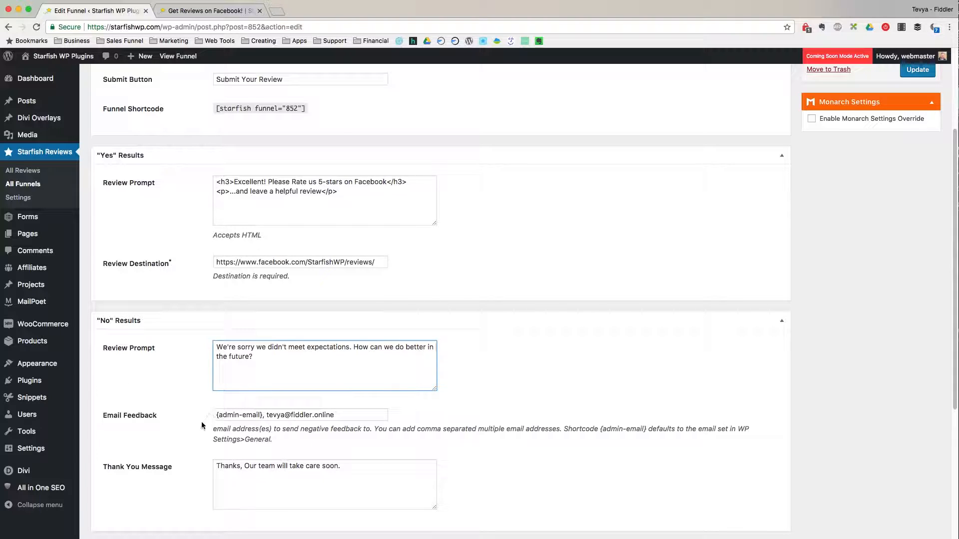
{"action": "left_click_drag", "start_coordinate": [354, 416], "coordinate": [208, 418]}
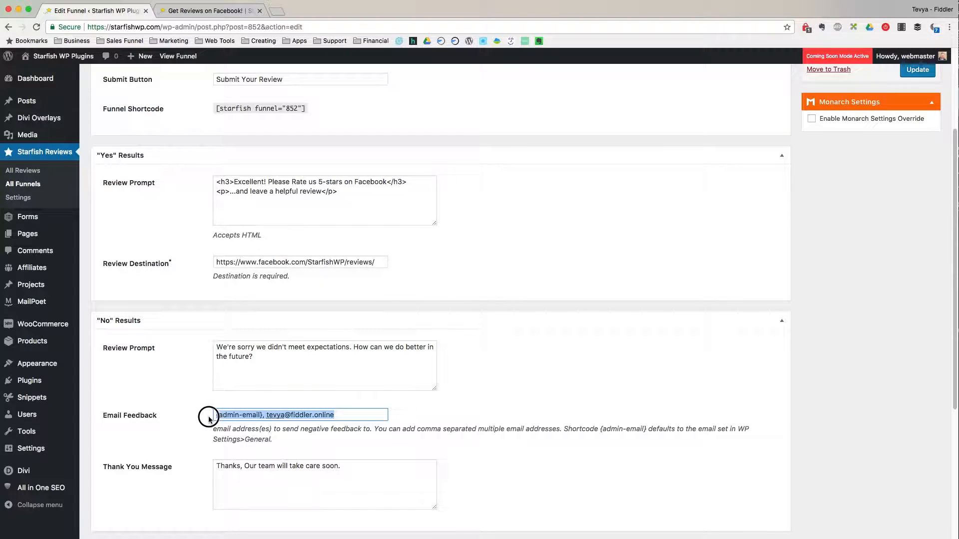
{"action": "left_click", "coordinate": [346, 414]}
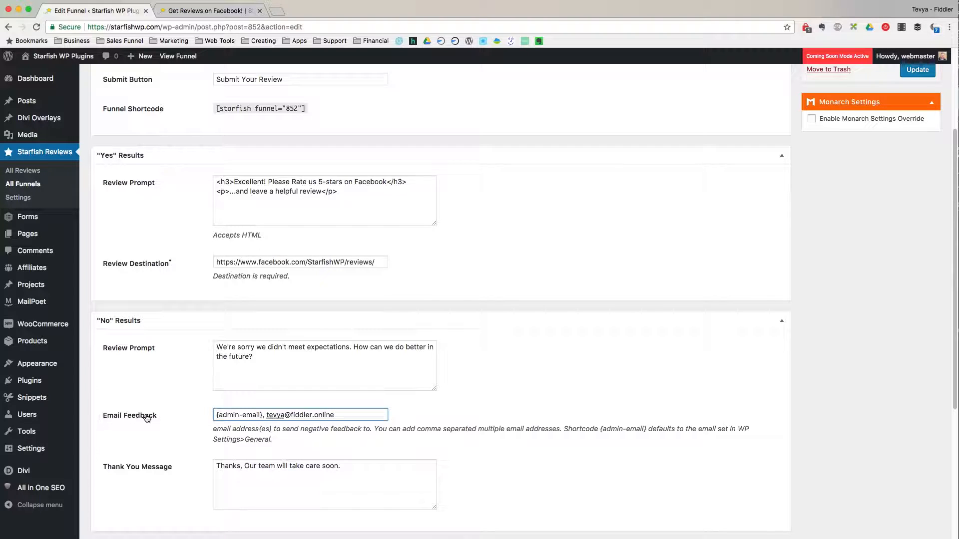
{"action": "left_click_drag", "start_coordinate": [262, 415], "coordinate": [213, 415]}
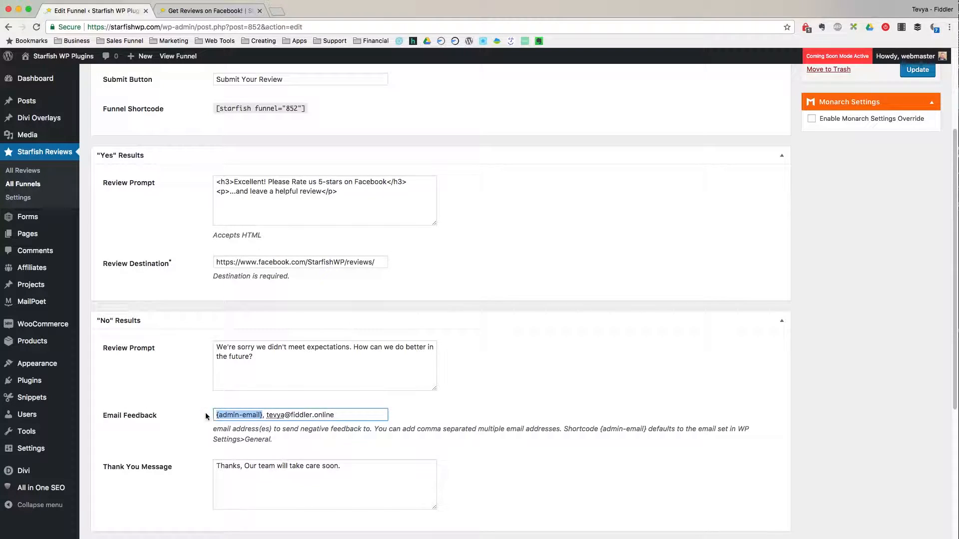
{"action": "left_click", "coordinate": [354, 413]}
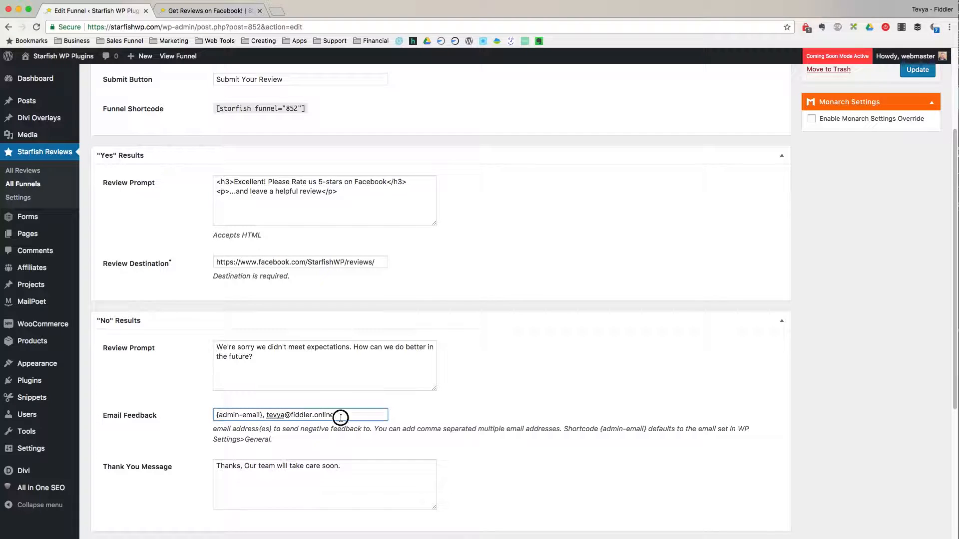
{"action": "left_click_drag", "start_coordinate": [340, 414], "coordinate": [266, 416]}
{"action": "left_click", "coordinate": [342, 414]}
- Examine the Thank You Message for negative feedback and look over the funnel's complete set of options
{"action": "left_click", "coordinate": [350, 464]}
{"action": "left_click_drag", "start_coordinate": [349, 464], "coordinate": [205, 465]}
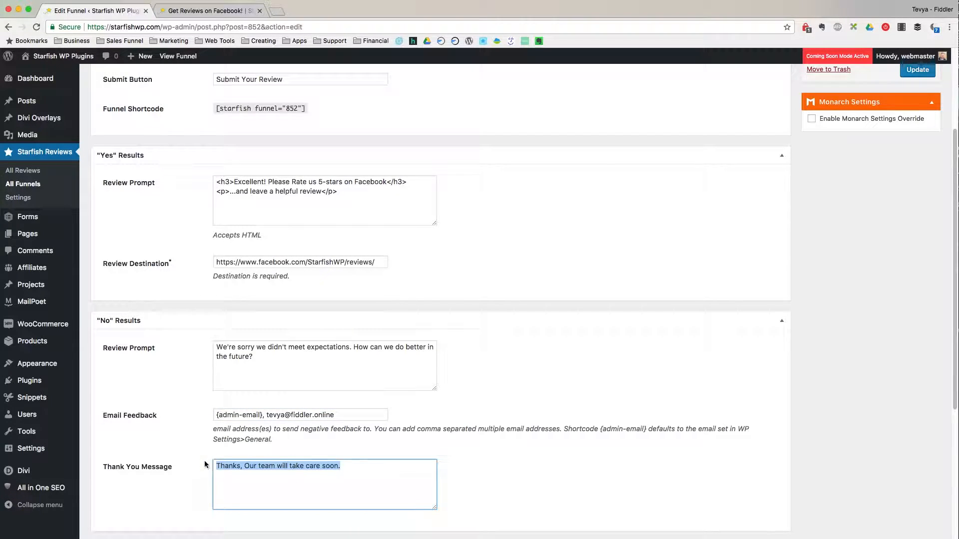
{"action": "left_click", "coordinate": [379, 472]}
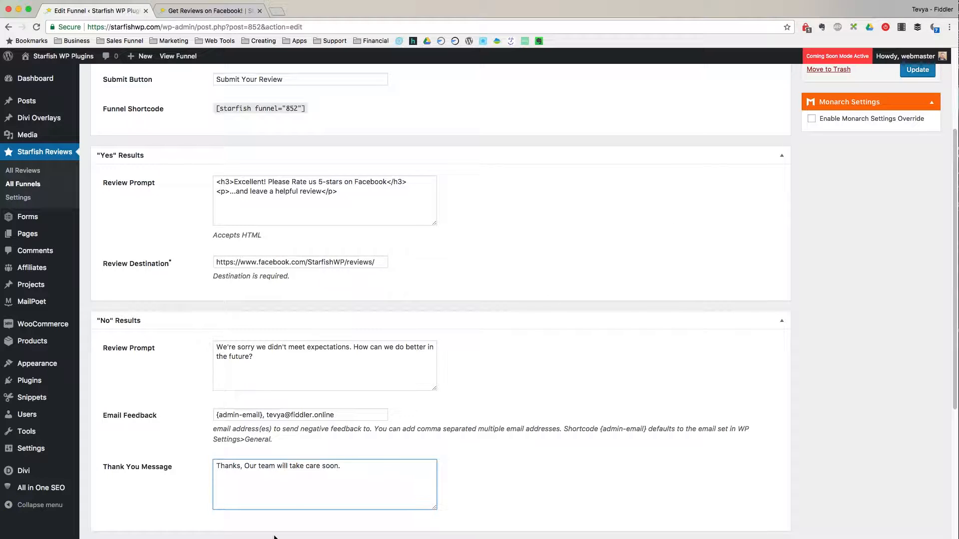
{"action": "left_click_drag", "start_coordinate": [244, 467], "coordinate": [400, 468]}
{"action": "left_click", "coordinate": [345, 468]}
{"action": "scroll", "coordinate": [608, 332], "scroll_direction": "up", "scroll_amount": 3}
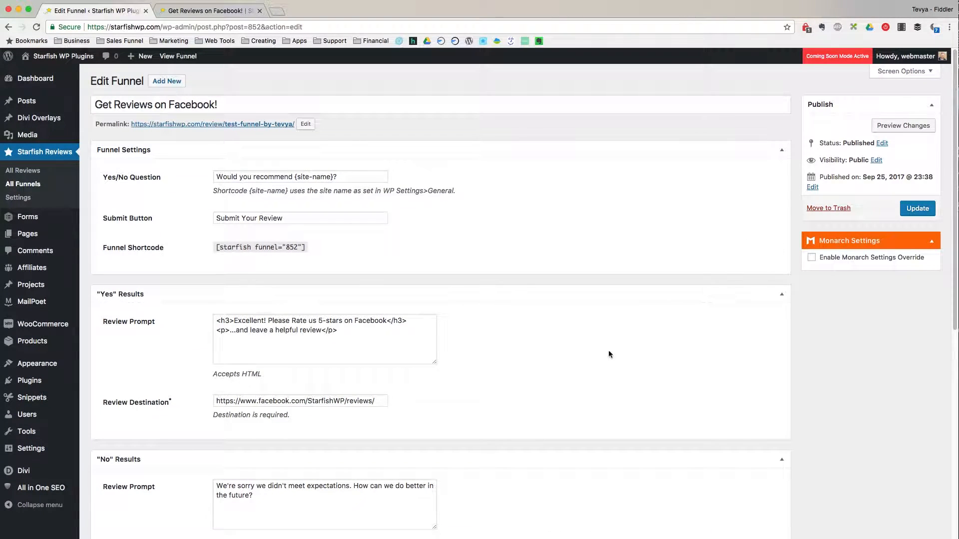
{"action": "scroll", "coordinate": [559, 385], "scroll_direction": "down", "scroll_amount": 5}
{"action": "scroll", "coordinate": [486, 184], "scroll_direction": "up", "scroll_amount": 5}
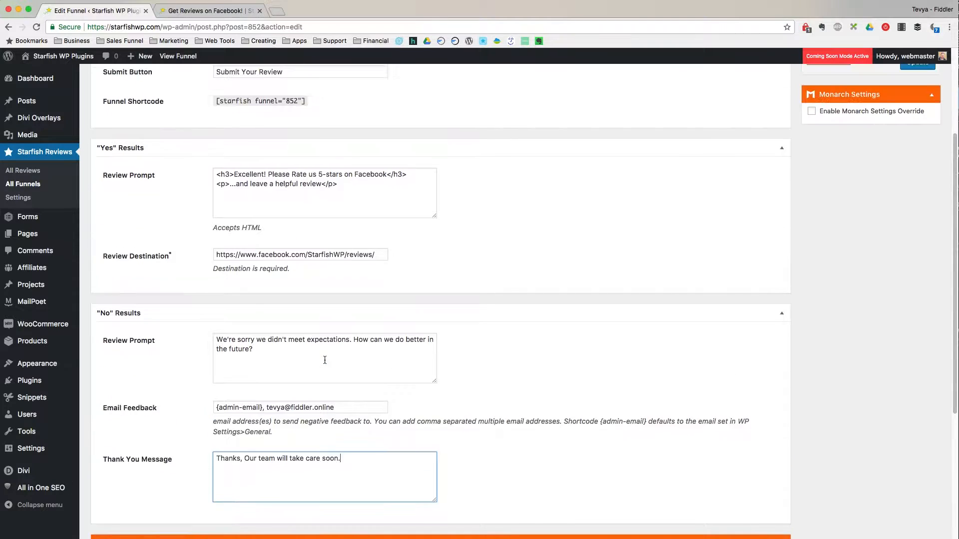
{"action": "scroll", "coordinate": [487, 184], "scroll_direction": "up", "scroll_amount": 1}
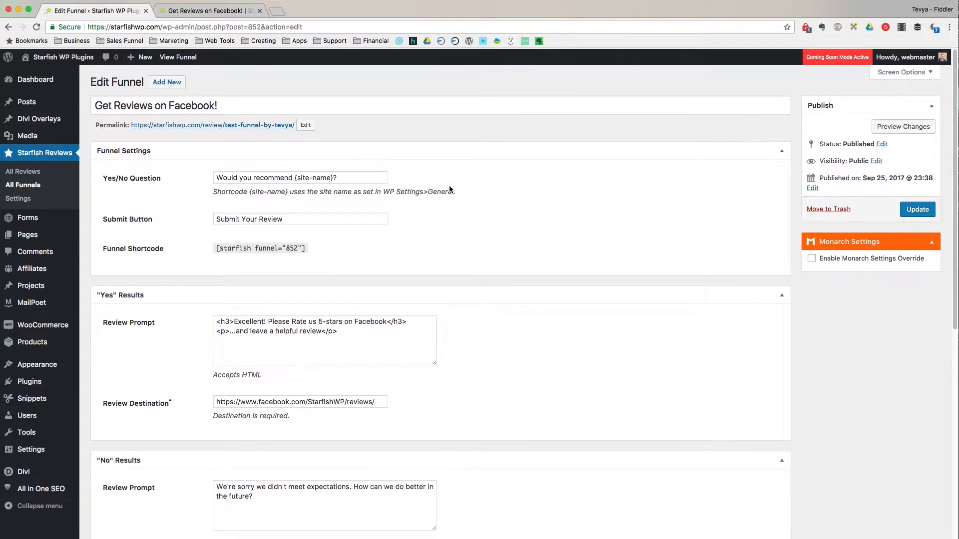
- Open the list of all reviews for the "Get Reviews on Facebook!" funnel and examine its rating, totals and pie chart
{"action": "left_click", "coordinate": [26, 171]}
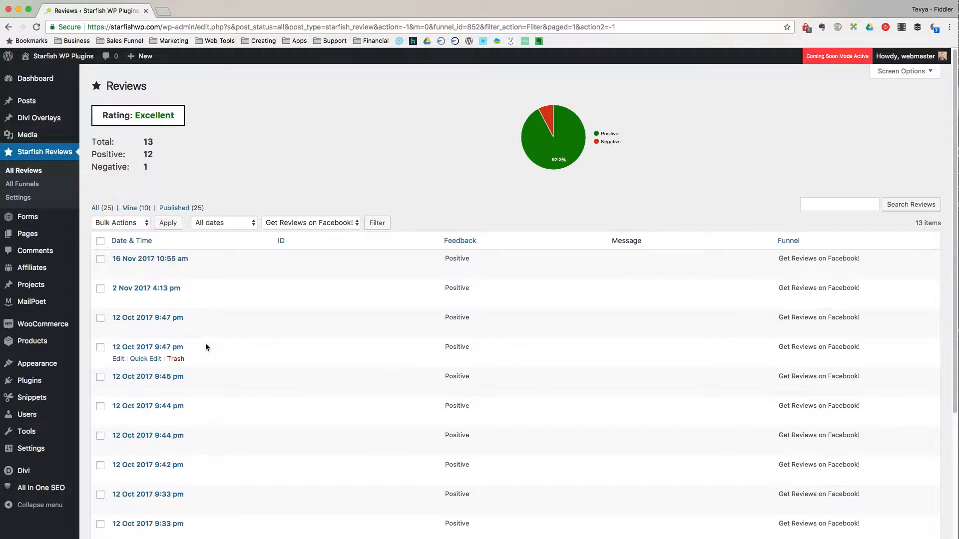
{"action": "scroll", "coordinate": [205, 343], "scroll_direction": "down", "scroll_amount": 5}
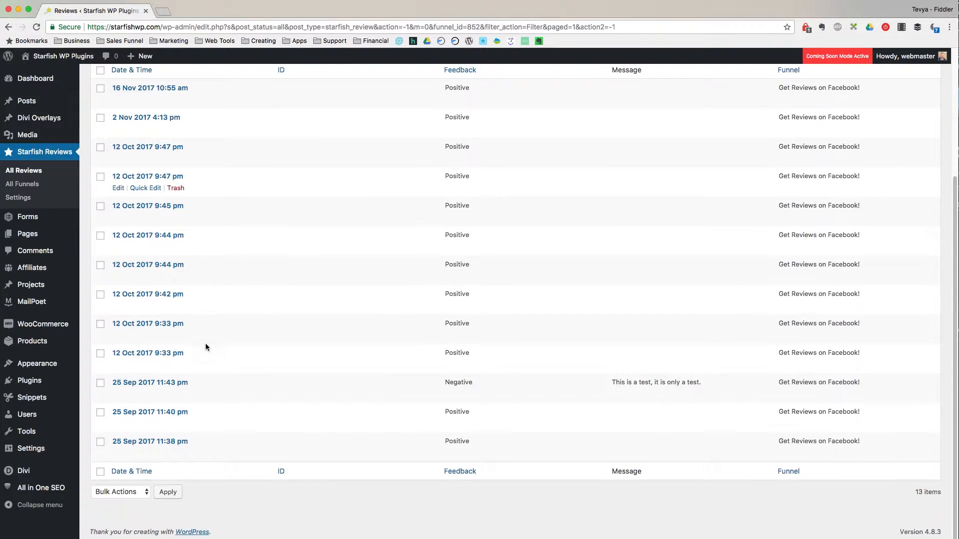
{"action": "scroll", "coordinate": [608, 220], "scroll_direction": "up", "scroll_amount": 5}
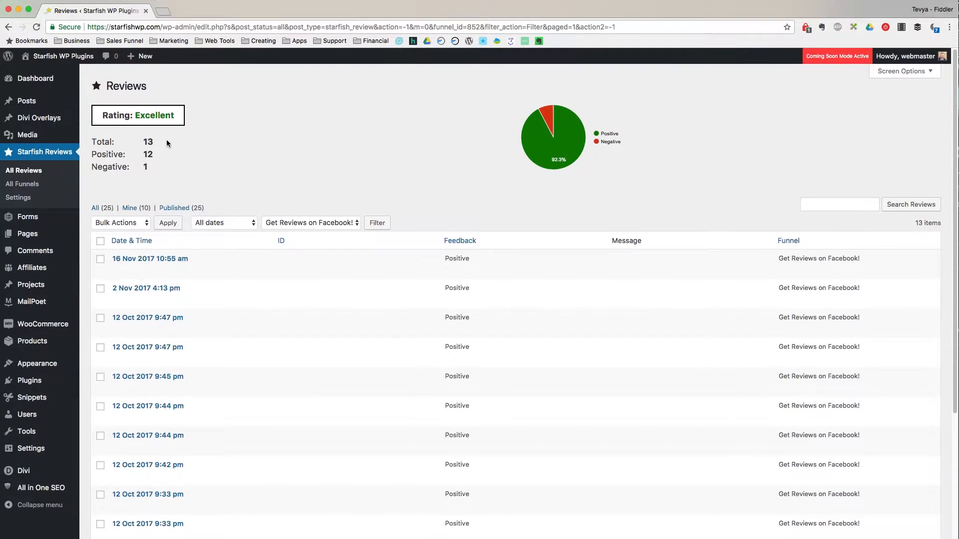
{"action": "mouse_move", "coordinate": [573, 151]}
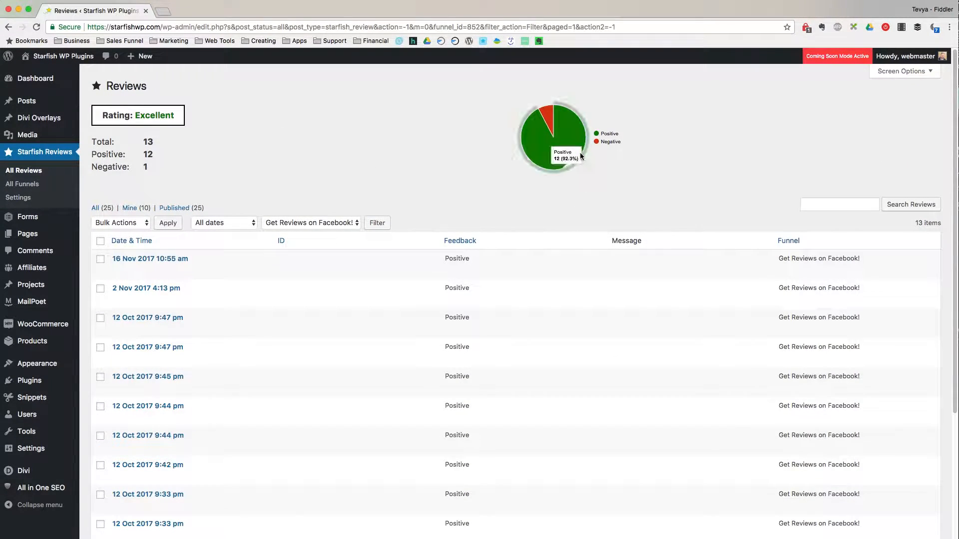
{"action": "left_click_drag", "start_coordinate": [99, 115], "coordinate": [180, 115]}
{"action": "left_click", "coordinate": [181, 115]}
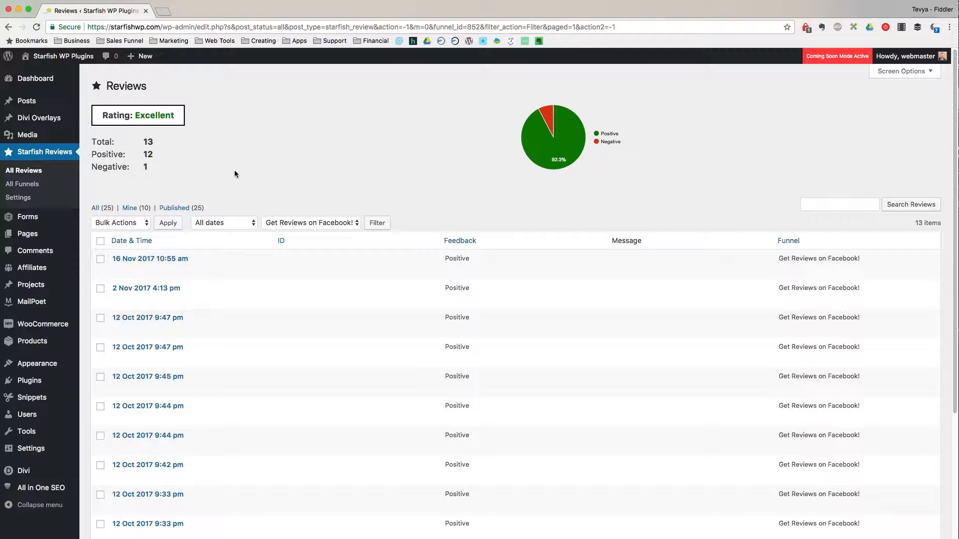
{"action": "left_click_drag", "start_coordinate": [142, 166], "coordinate": [154, 155]}
{"action": "left_click", "coordinate": [167, 157]}
- Examine the individual review entries with their feedback, message and funnel columns
{"action": "scroll", "coordinate": [248, 291], "scroll_direction": "down", "scroll_amount": 3}
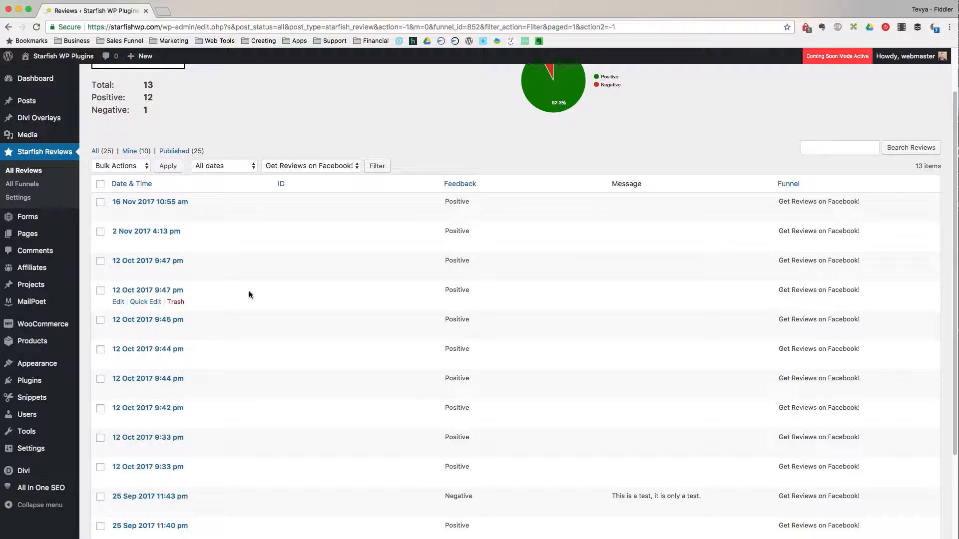
{"action": "scroll", "coordinate": [532, 364], "scroll_direction": "down", "scroll_amount": 4}
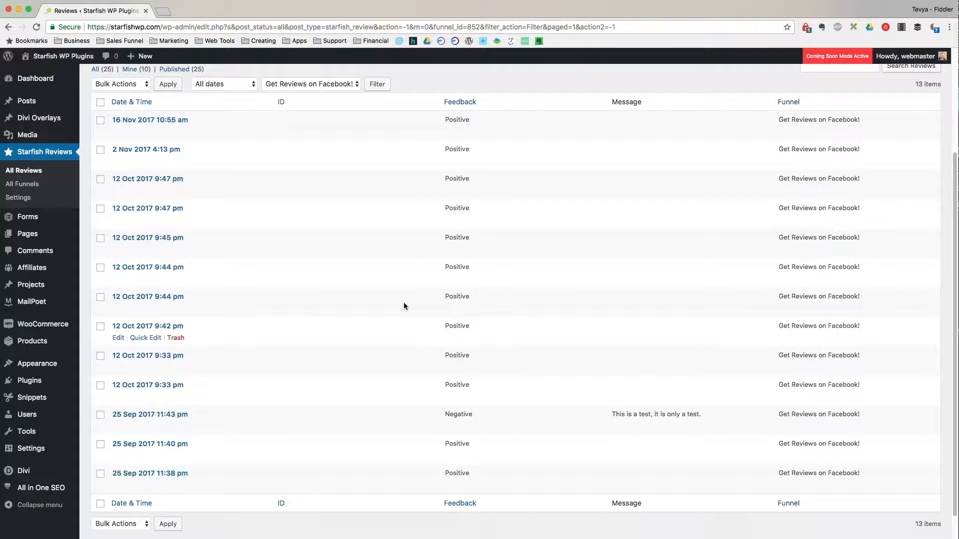
{"action": "scroll", "coordinate": [460, 336], "scroll_direction": "up", "scroll_amount": 2}
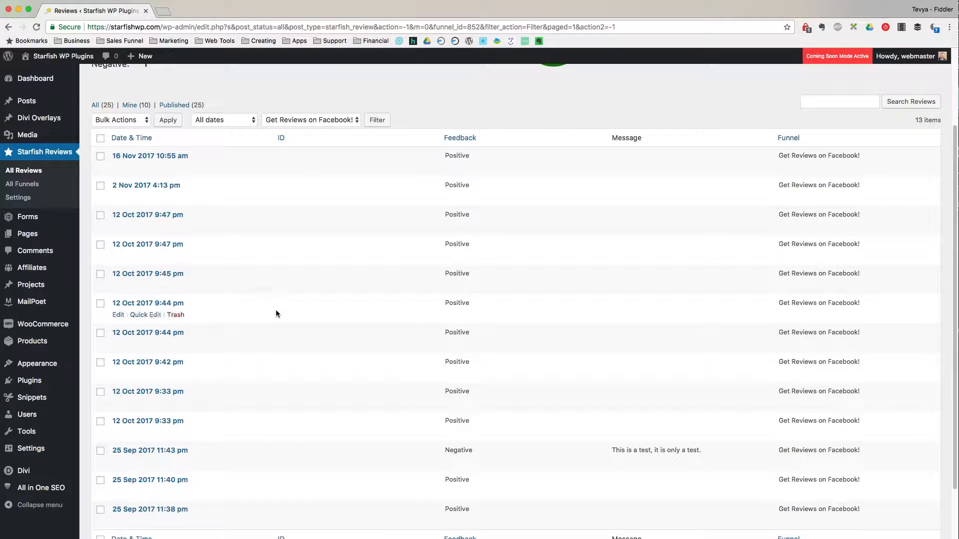
{"action": "scroll", "coordinate": [275, 312], "scroll_direction": "up", "scroll_amount": 5}
{"action": "scroll", "coordinate": [276, 314], "scroll_direction": "down", "scroll_amount": 1}
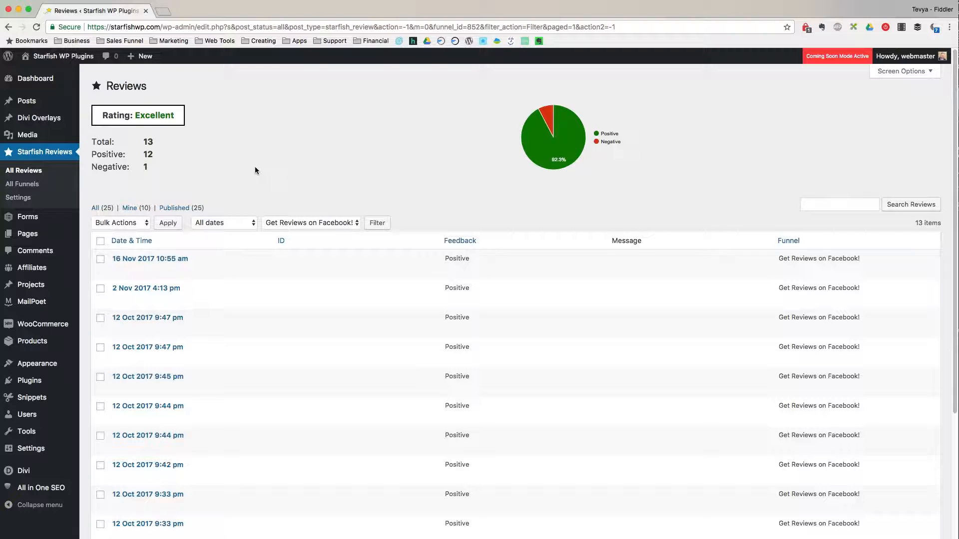
- Return to the list of funnels and view the "Get Reviews on Facebook!" funnel page in a new tab
{"action": "left_click", "coordinate": [22, 184]}
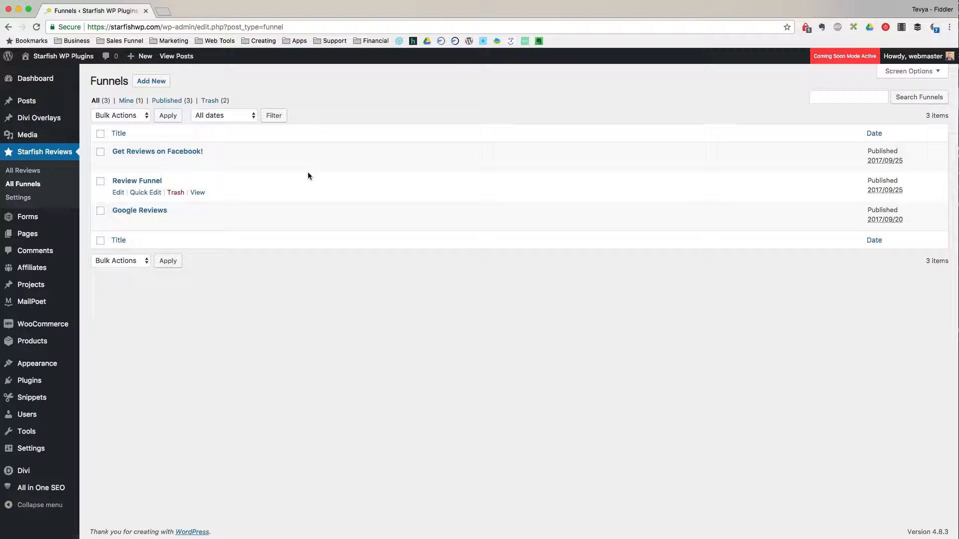
{"action": "mouse_move", "coordinate": [209, 167]}
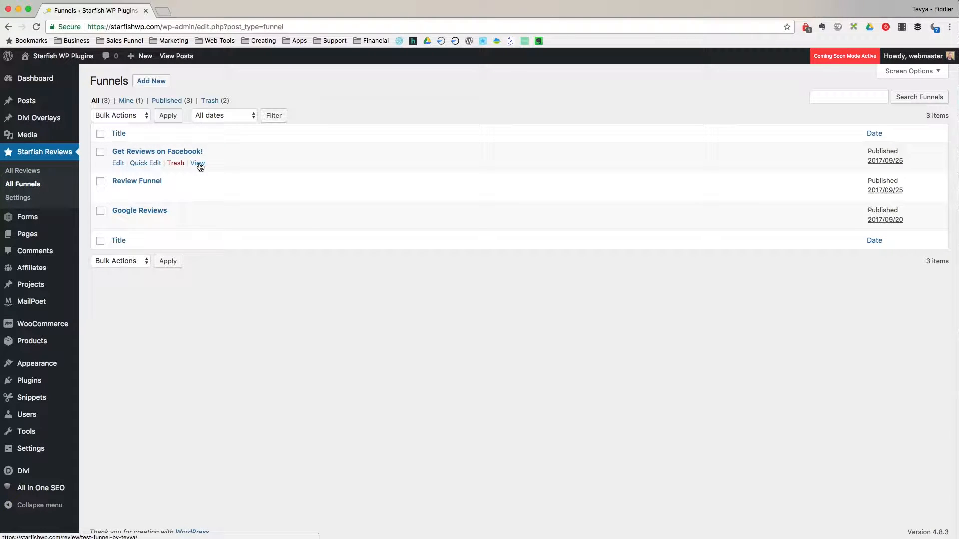
{"action": "left_click", "coordinate": [200, 165], "text": "super"}
{"action": "left_click", "coordinate": [219, 12]}
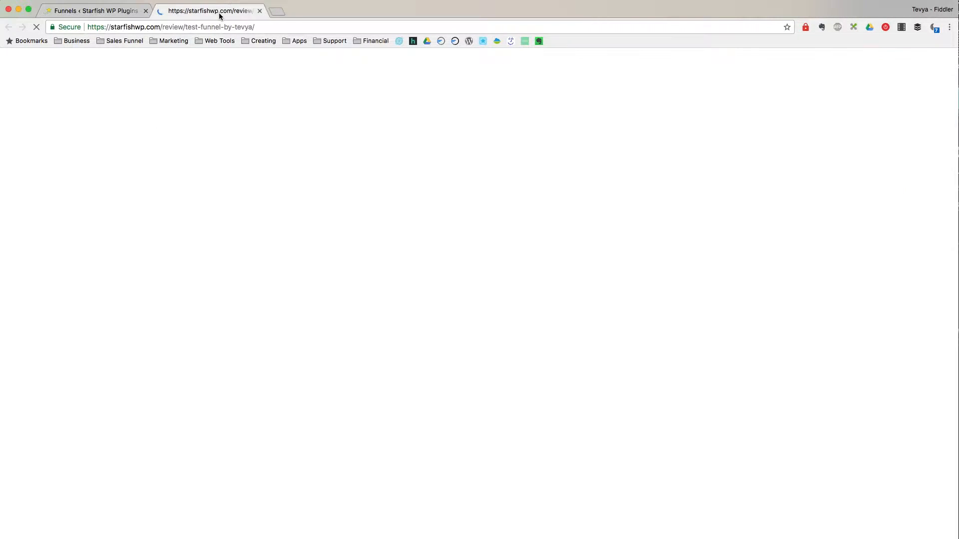
- Append the "?id=" parameter with the reviewer's name to the funnel's URL and load that address
{"action": "left_click", "coordinate": [277, 26]}
{"action": "left_click", "coordinate": [297, 29]}
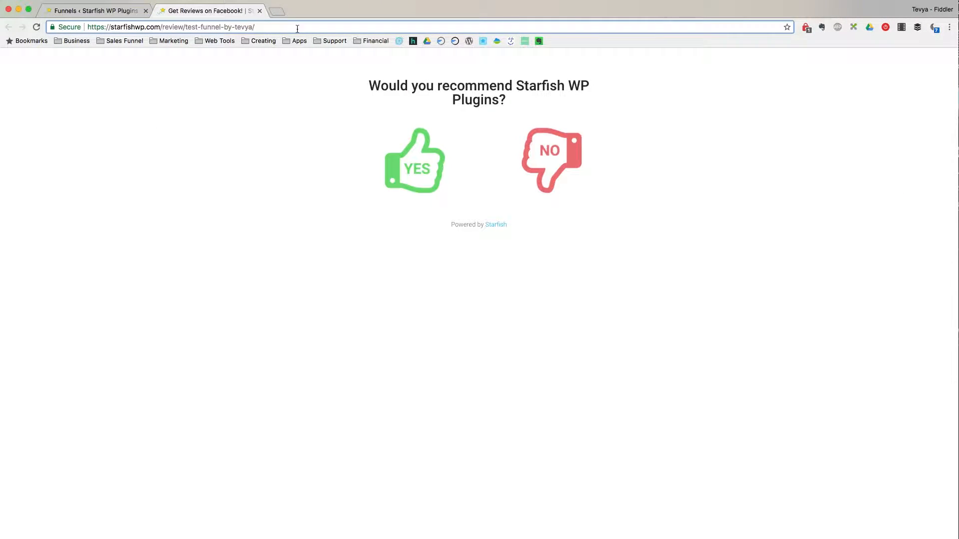
{"action": "type", "text": "?id="}
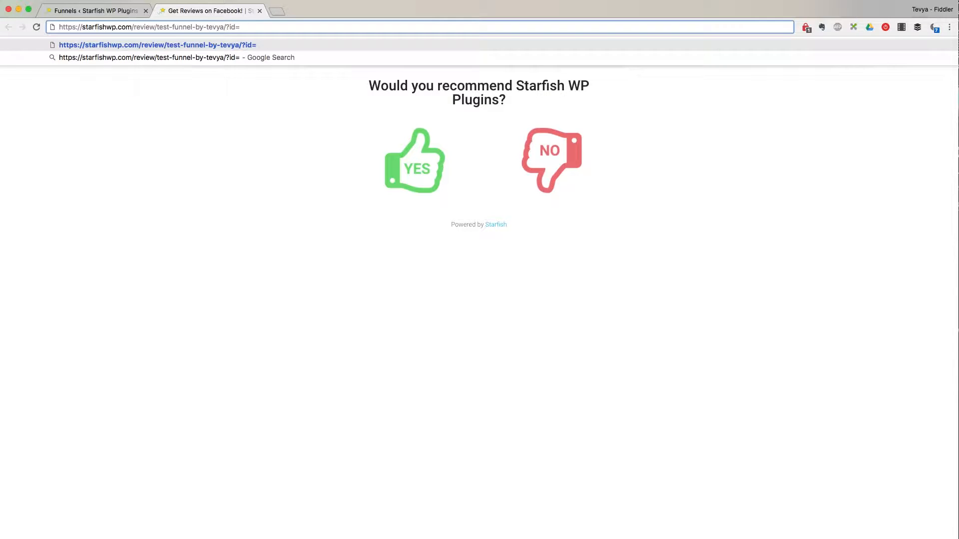
{"action": "type", "text": "tevya"}
{"action": "key", "text": "Return"}
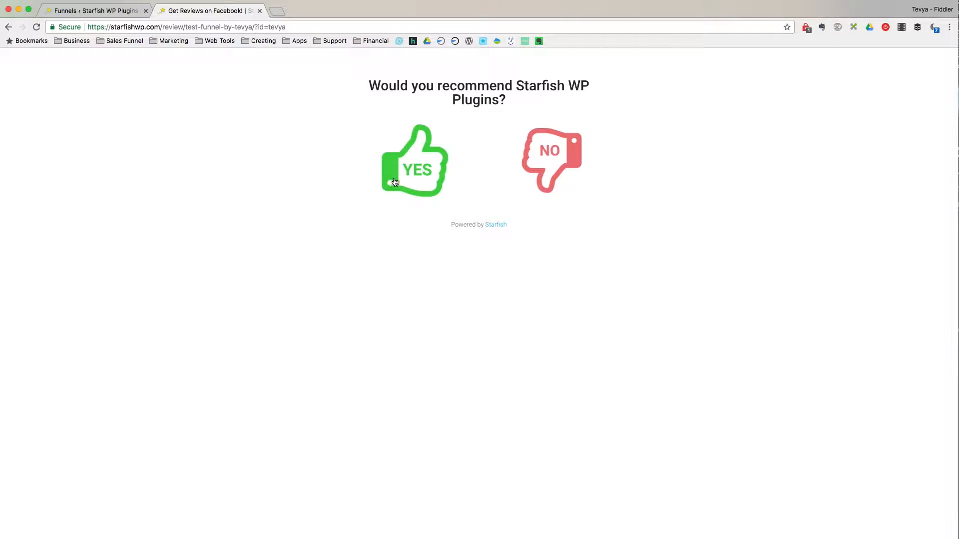
- Answer No to the recommendation question and examine the id value in the feedback page's URL
{"action": "left_click", "coordinate": [553, 151]}
{"action": "left_click", "coordinate": [389, 112]}
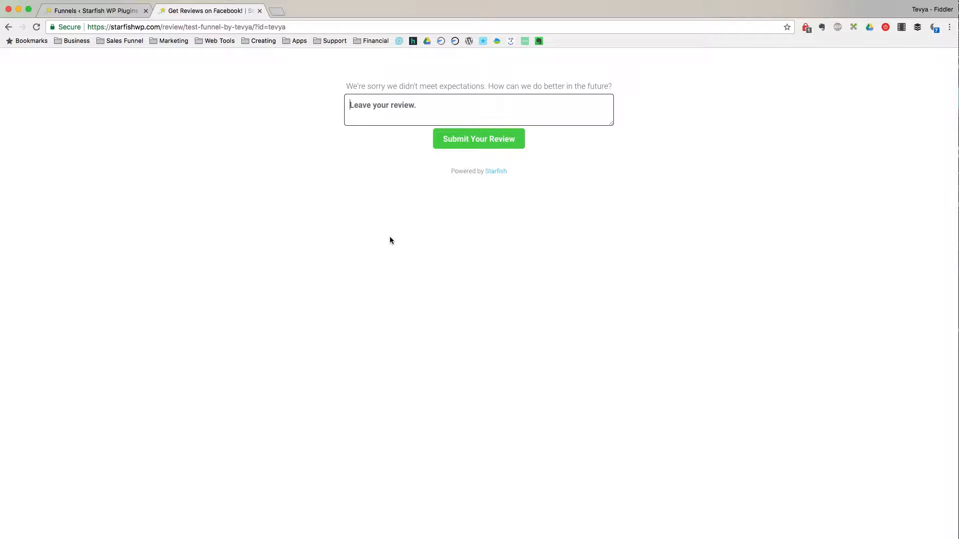
{"action": "left_click_drag", "start_coordinate": [269, 28], "coordinate": [299, 27]}
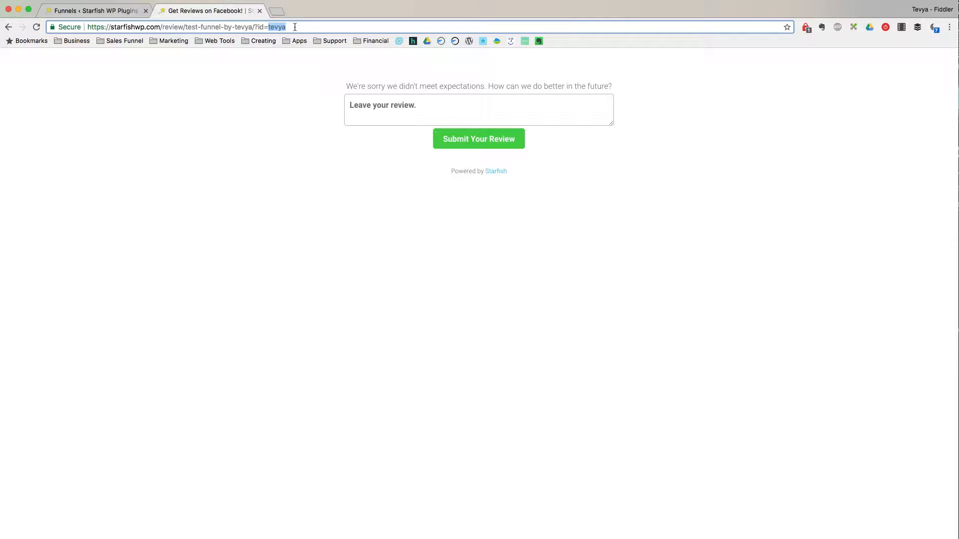
- Enter the feedback "Negative feedback here. Please do better!" in the funnel's review form and submit it
{"action": "left_click", "coordinate": [368, 105]}
{"action": "type", "text": "Negative"}
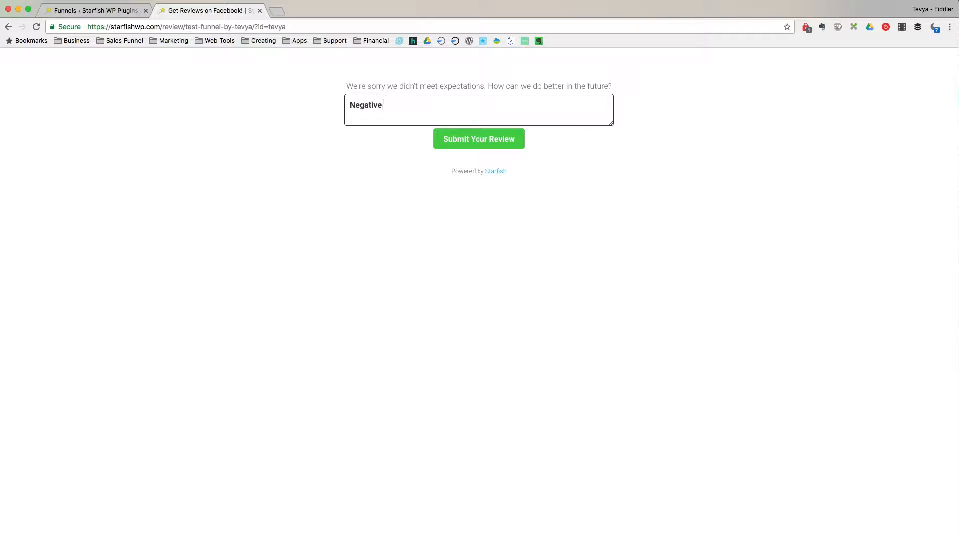
{"action": "type", "text": " feedback here. Please do bett"}
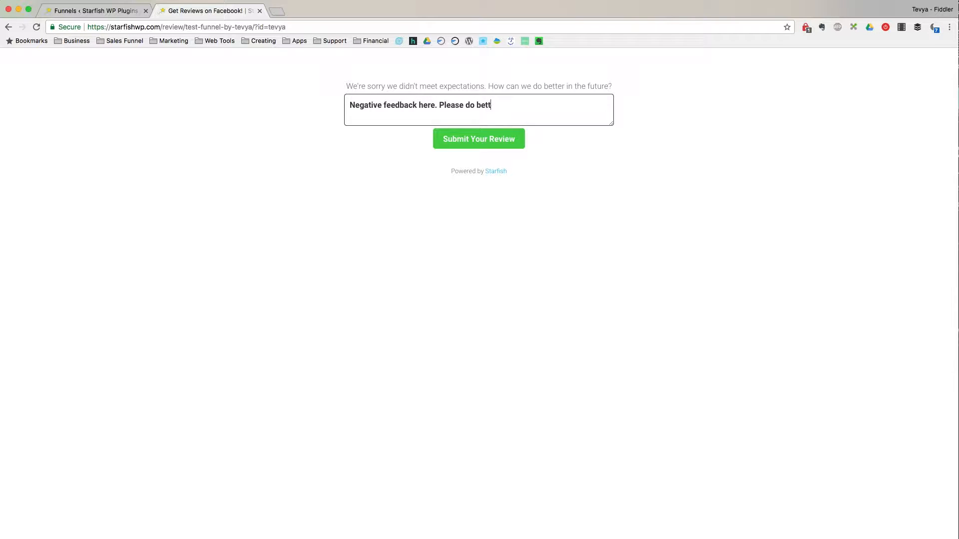
{"action": "left_click", "coordinate": [464, 138]}
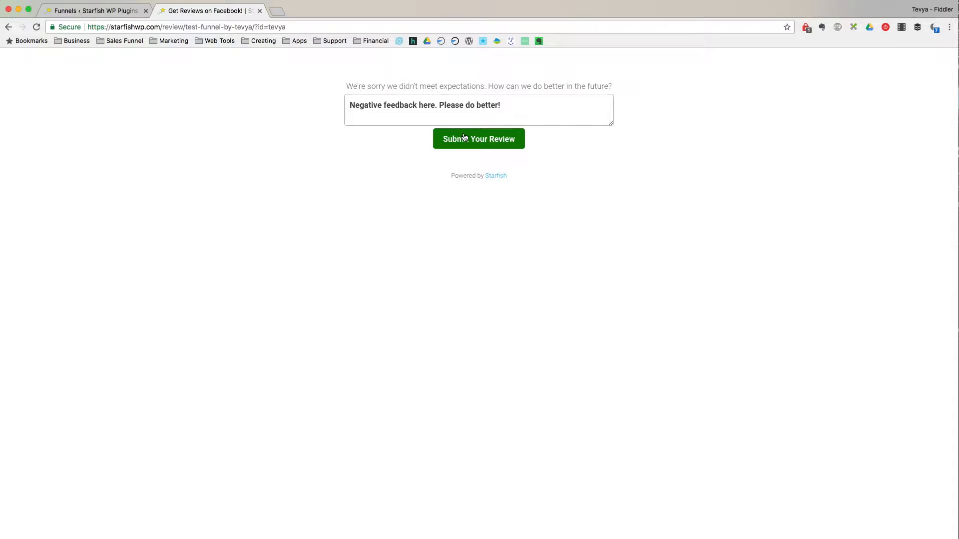
- Return to the WordPress admin, list all Starfish reviews and filter them by the "Get Reviews on Facebook!" funnel
{"action": "left_click", "coordinate": [101, 10]}
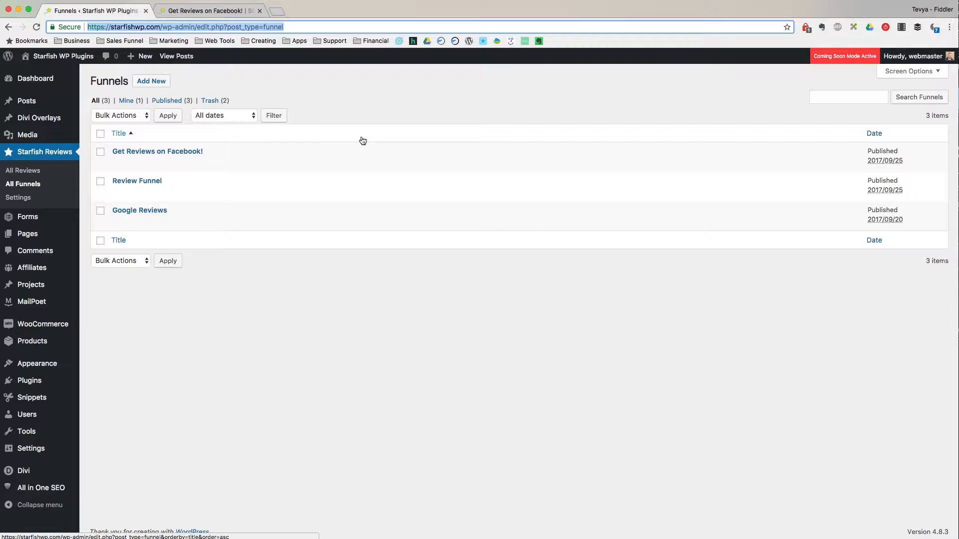
{"action": "left_click", "coordinate": [14, 171]}
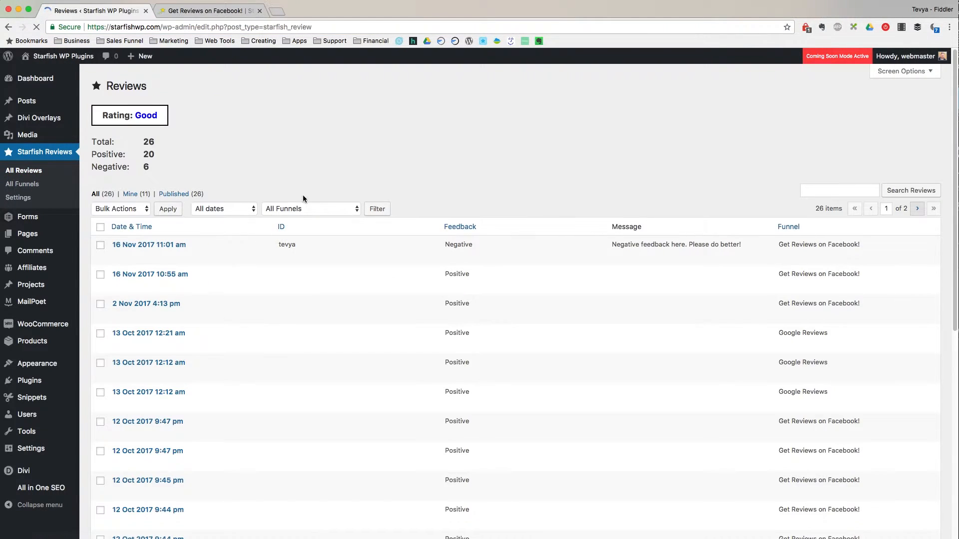
{"action": "left_click", "coordinate": [310, 209]}
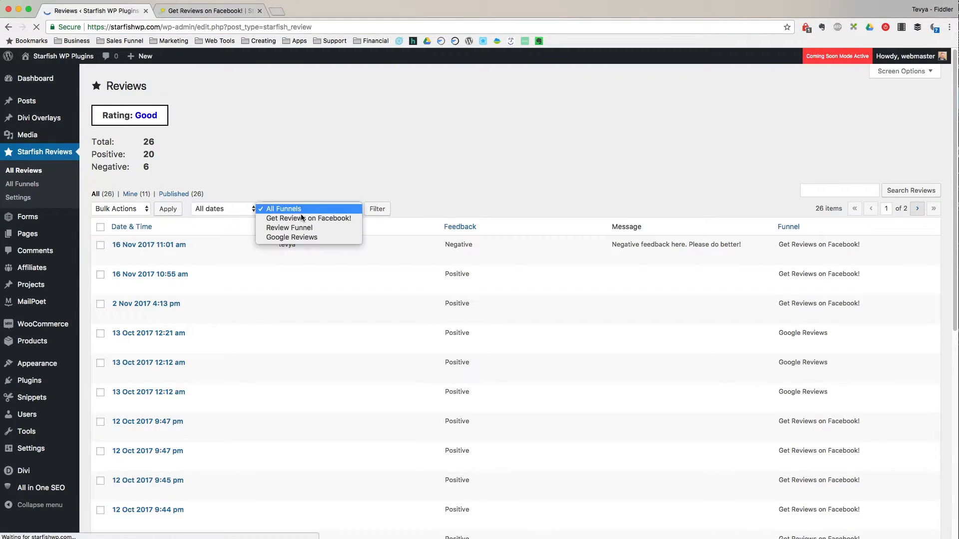
{"action": "left_click", "coordinate": [290, 217]}
{"action": "left_click", "coordinate": [378, 223]}
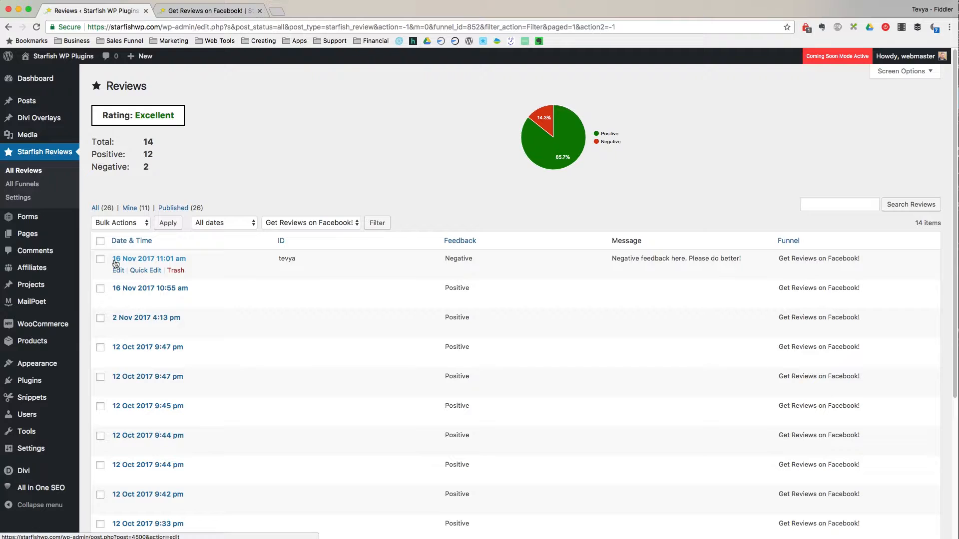
- Examine the ID and message of the newest review entry in the filtered list
{"action": "mouse_move", "coordinate": [272, 259]}
{"action": "left_mouse_down"}
{"action": "mouse_move", "coordinate": [310, 262]}
{"action": "mouse_move", "coordinate": [274, 258]}
{"action": "left_mouse_up"}
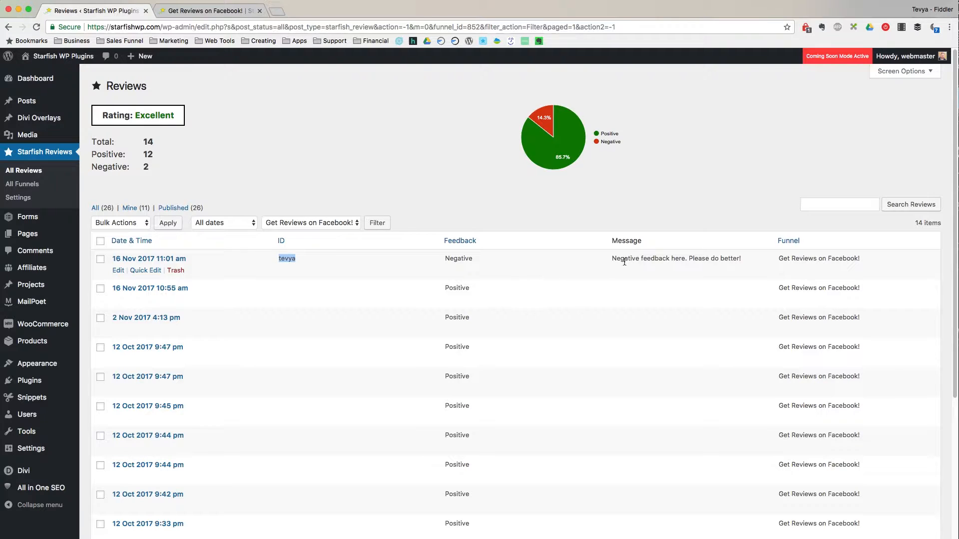
{"action": "left_click_drag", "start_coordinate": [610, 259], "coordinate": [725, 266]}
{"action": "left_click_drag", "start_coordinate": [296, 258], "coordinate": [271, 258]}
{"action": "left_click", "coordinate": [316, 263]}
- Examine the id parameter in the submitted funnel page's URL, then look through the filtered review entries for comparison
{"action": "left_click", "coordinate": [189, 11]}
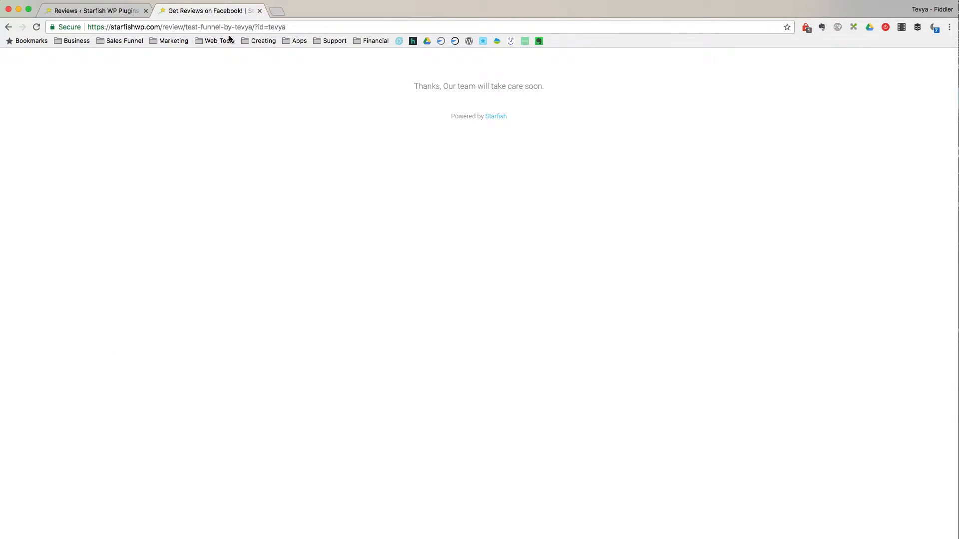
{"action": "left_click_drag", "start_coordinate": [286, 26], "coordinate": [59, 27]}
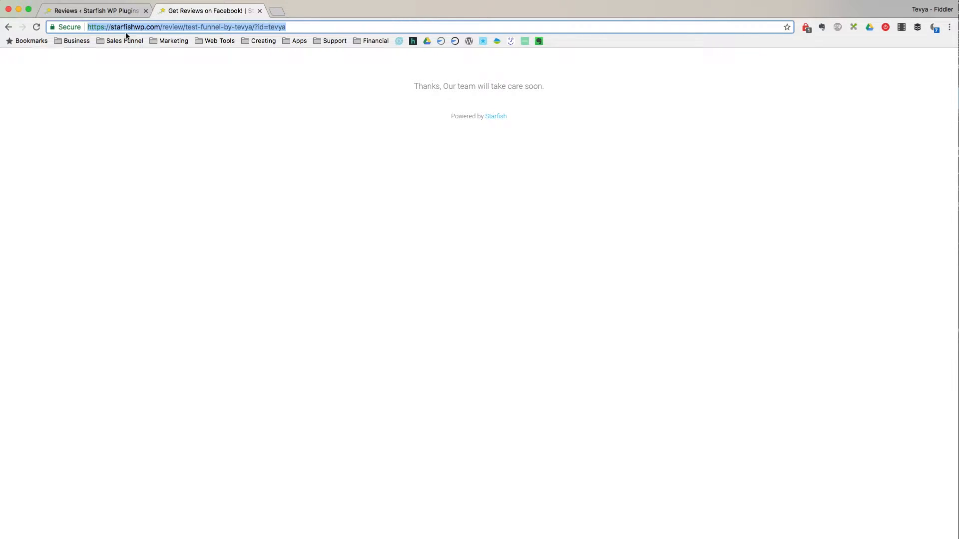
{"action": "left_click", "coordinate": [291, 28]}
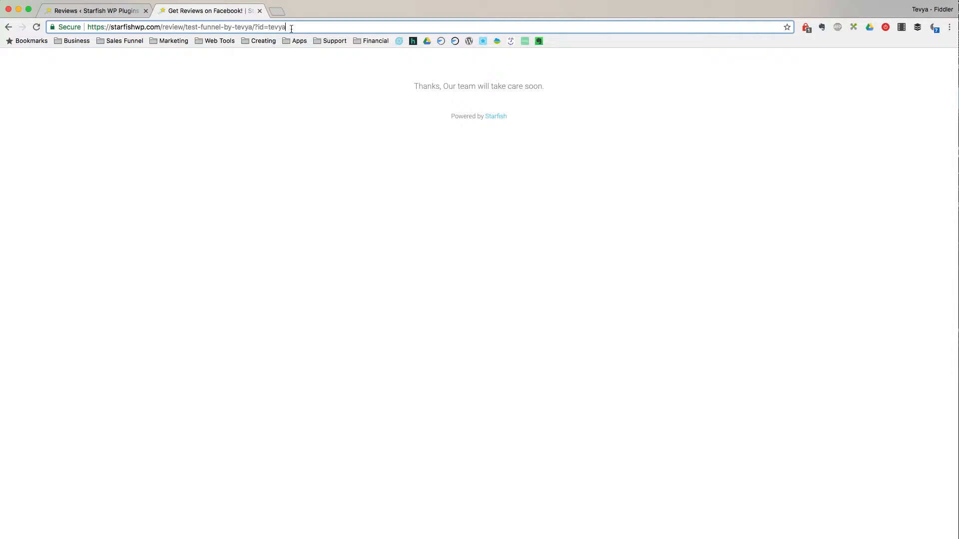
{"action": "left_click_drag", "start_coordinate": [268, 27], "coordinate": [328, 27]}
{"action": "left_click", "coordinate": [109, 10]}
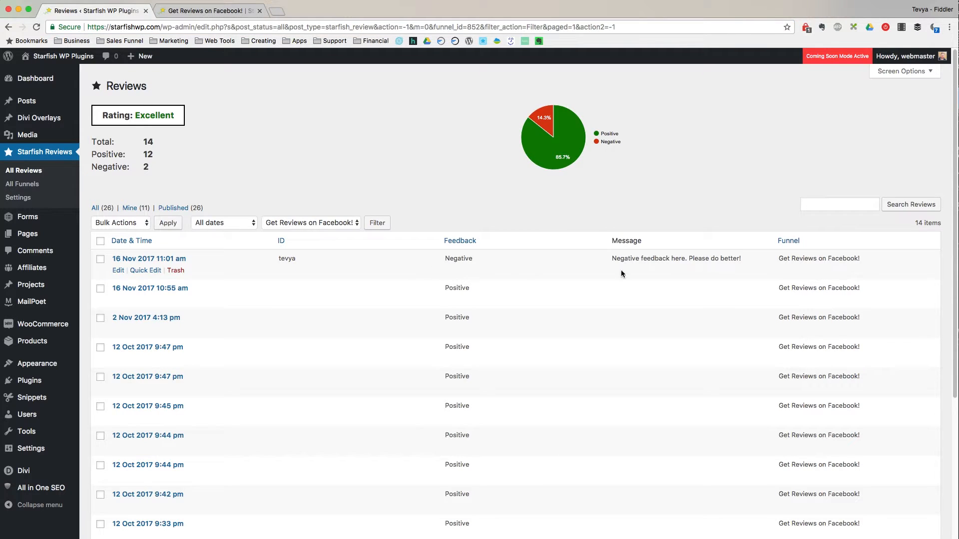
{"action": "scroll", "coordinate": [404, 369], "scroll_direction": "down", "scroll_amount": 5}
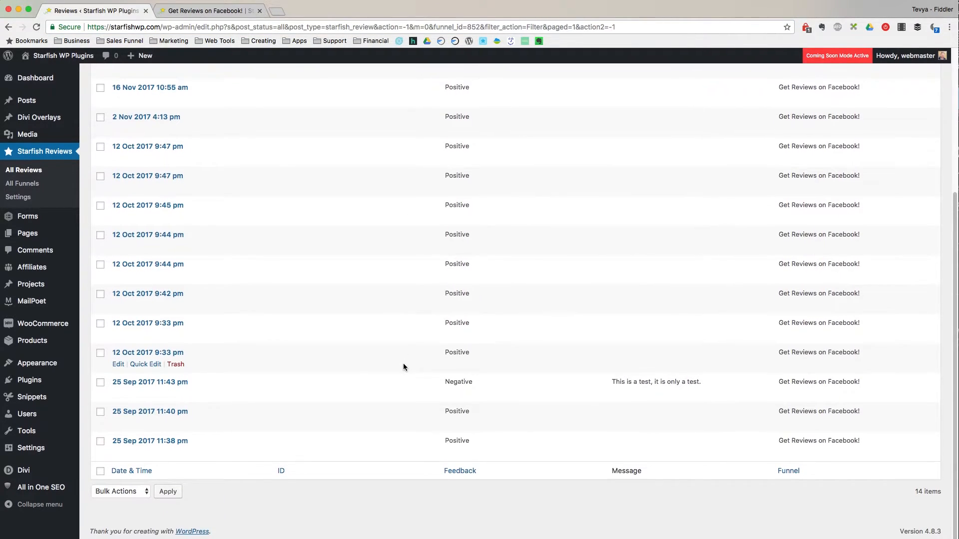
{"action": "scroll", "coordinate": [403, 364], "scroll_direction": "up", "scroll_amount": 5}
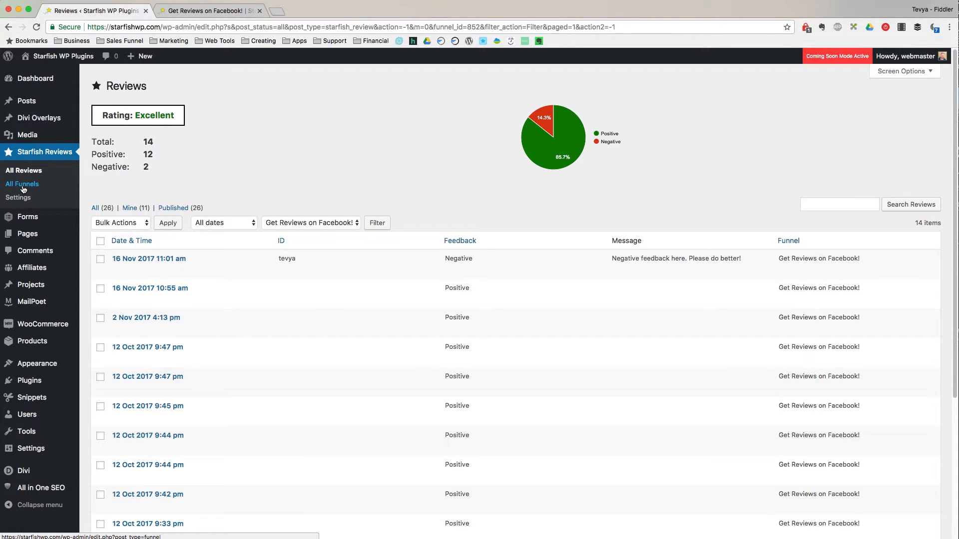
- Return to the submitted funnel page and load its URL again with the same id parameter
{"action": "left_click", "coordinate": [203, 10]}
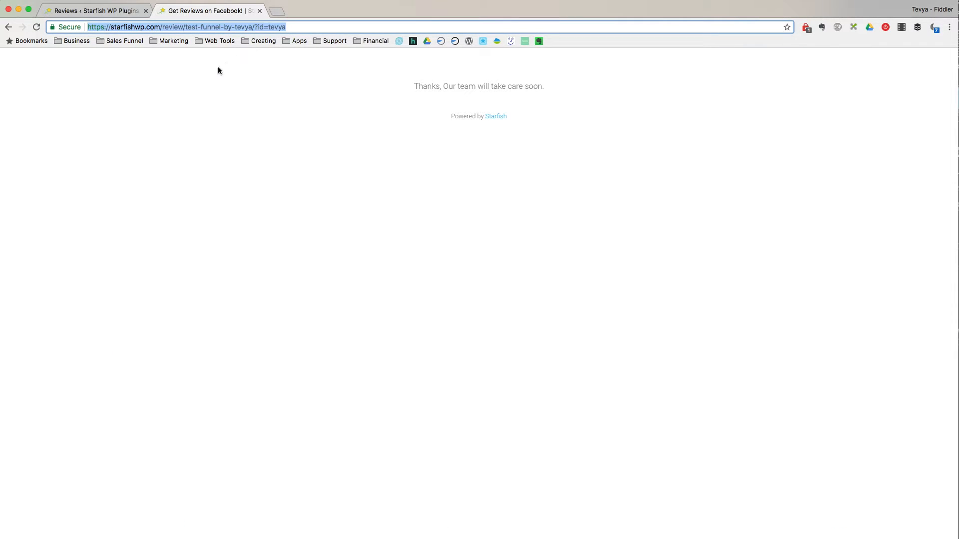
{"action": "left_click", "coordinate": [297, 26]}
{"action": "key", "text": "Return"}
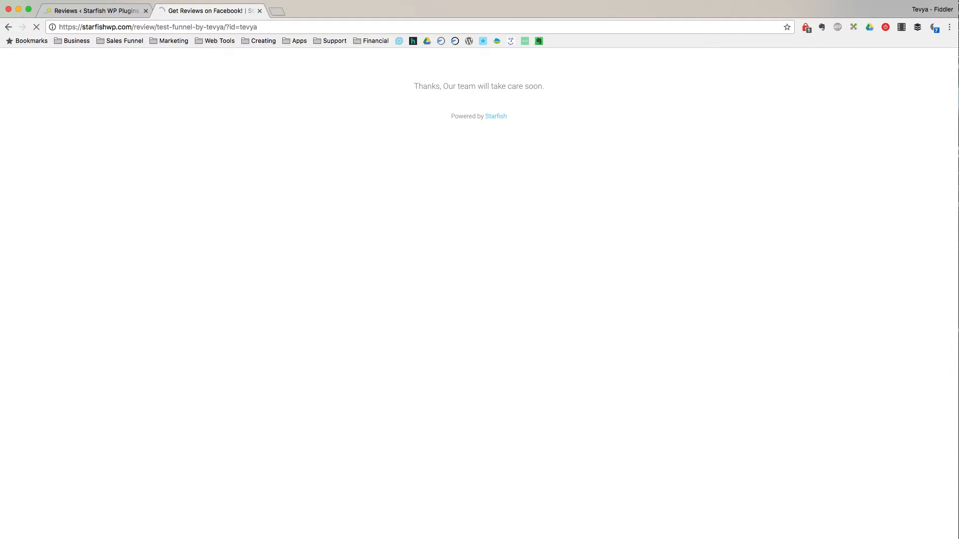